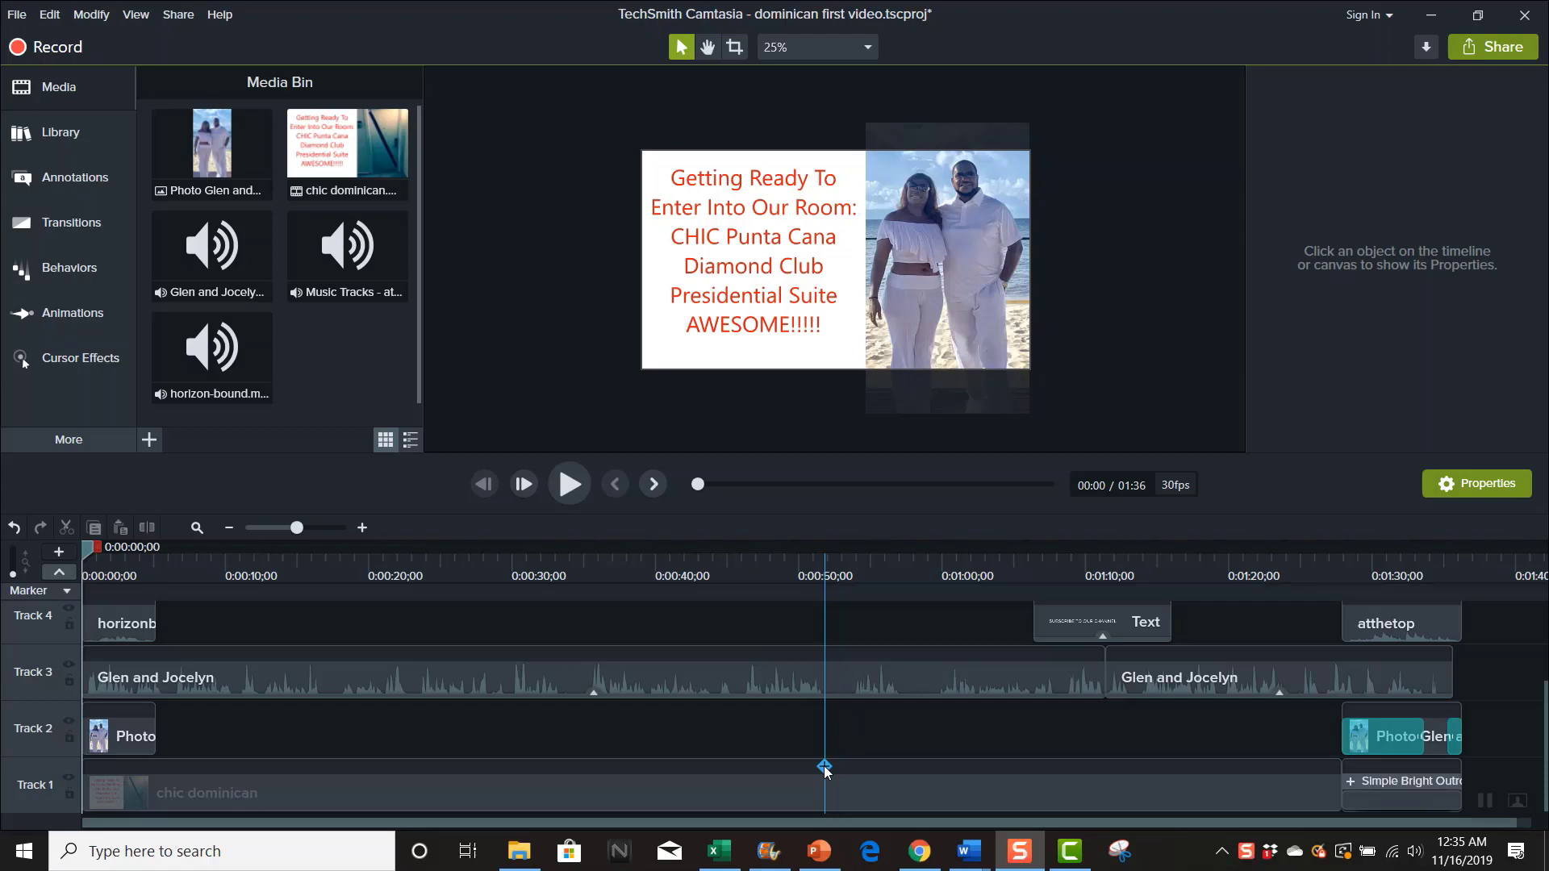
Drag the chic dominican clip left to the very start of Track 1.
drag(825, 770, 709, 770)
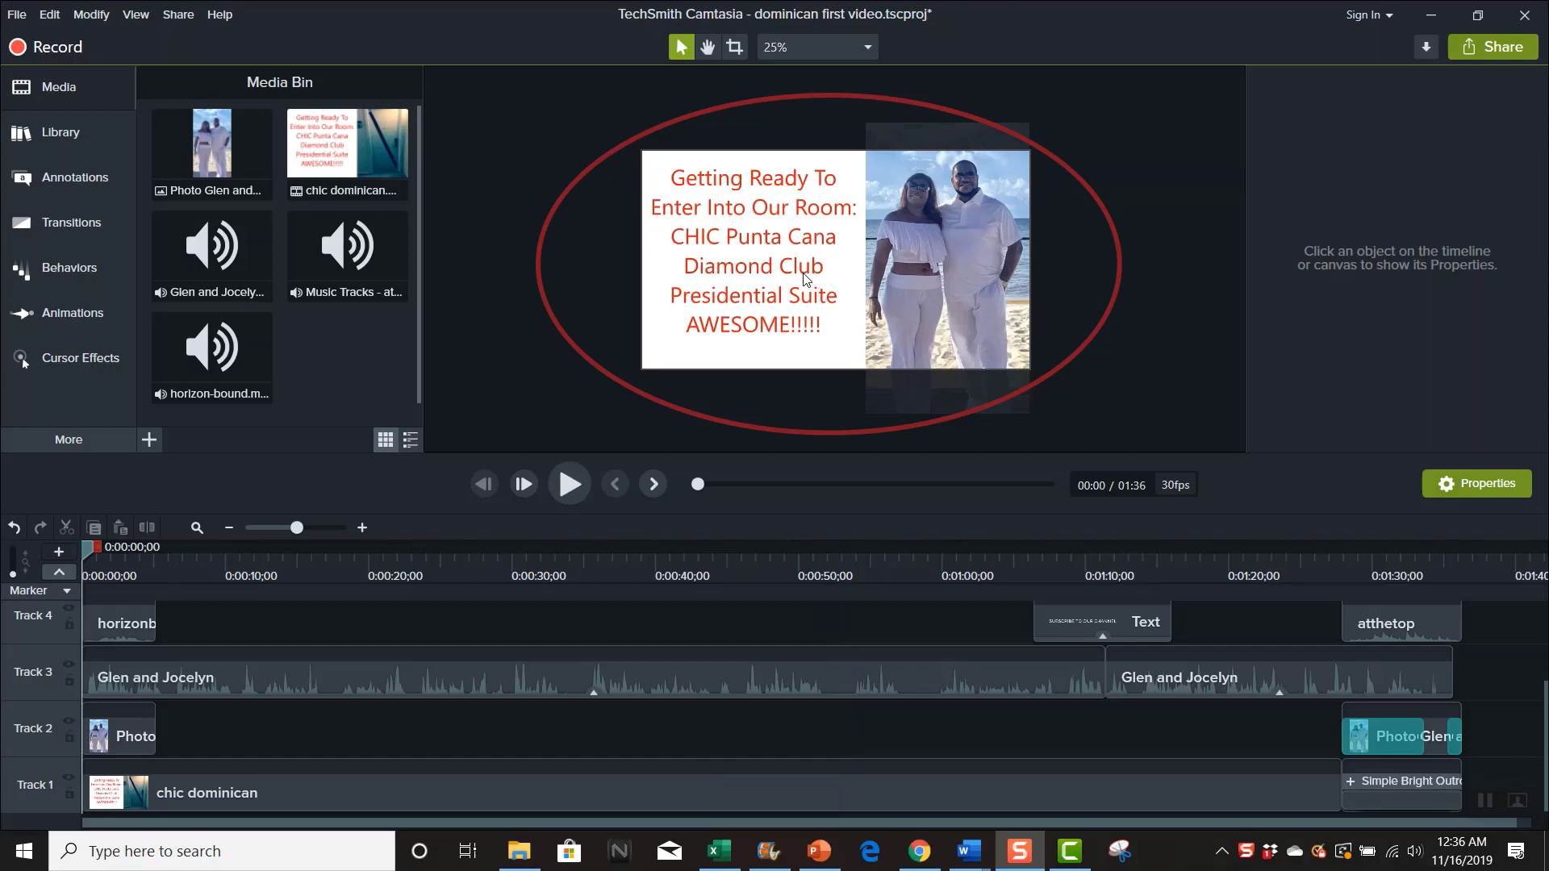
Produce a local-file MP4 - Smart Player preview of the project using the current settings.
click(1494, 46)
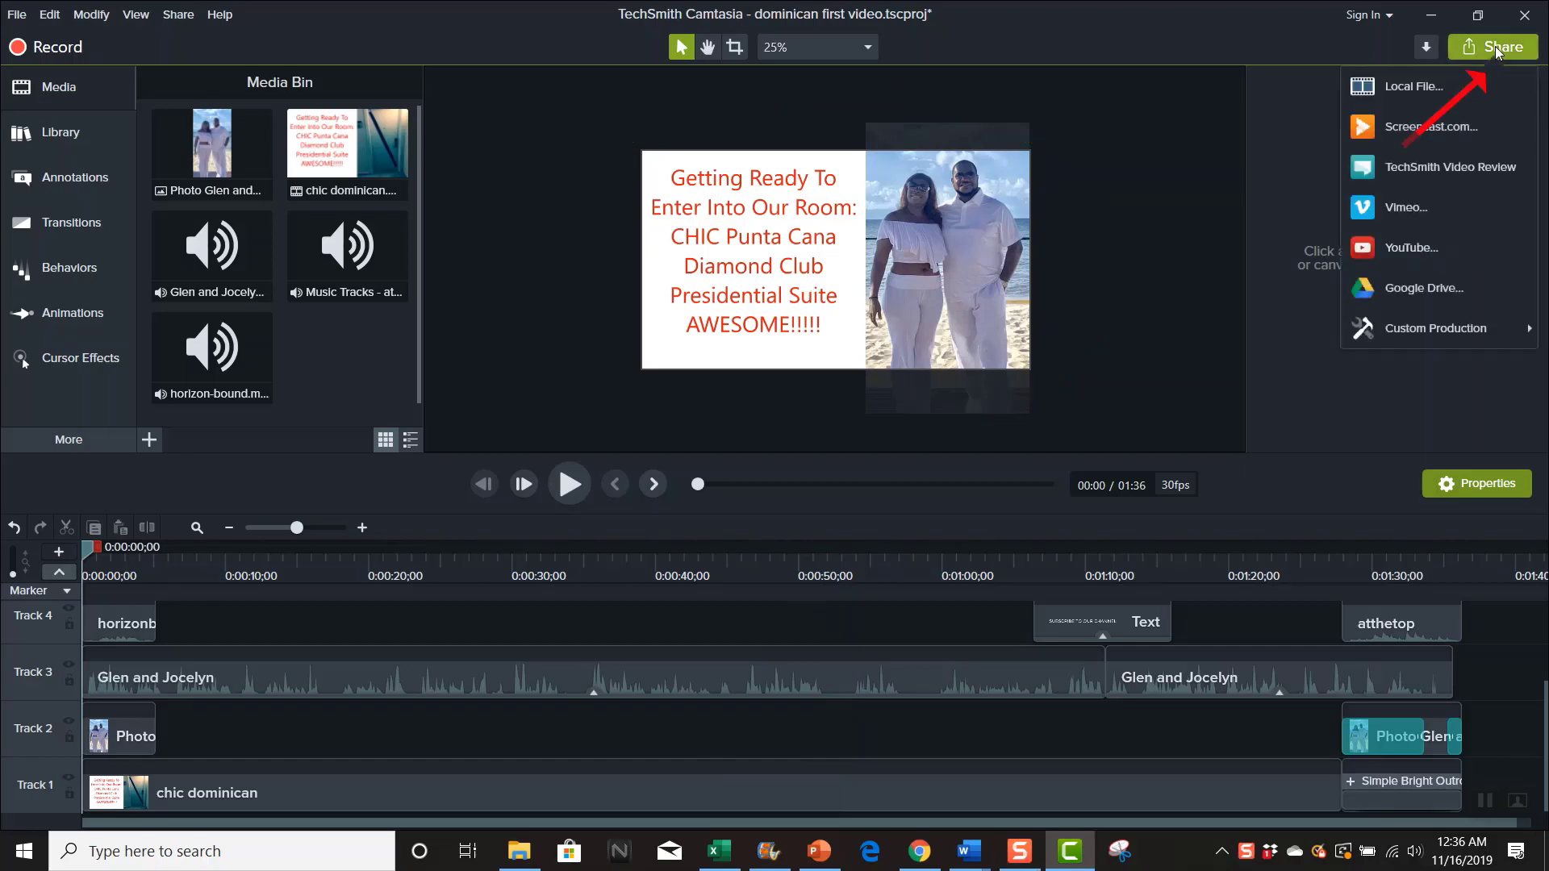
click(1397, 89)
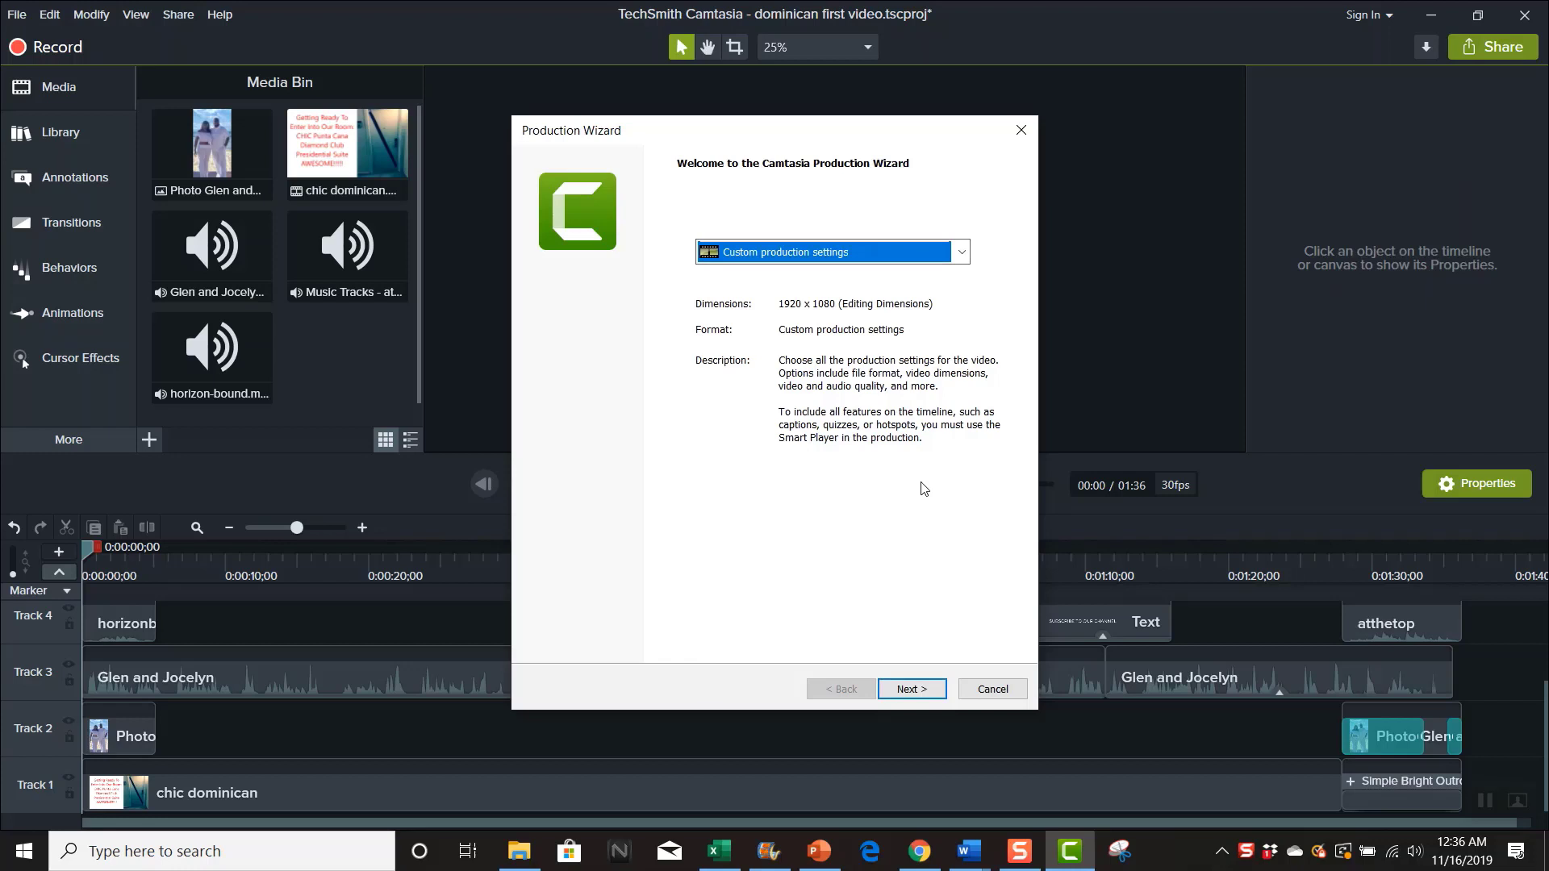
click(927, 690)
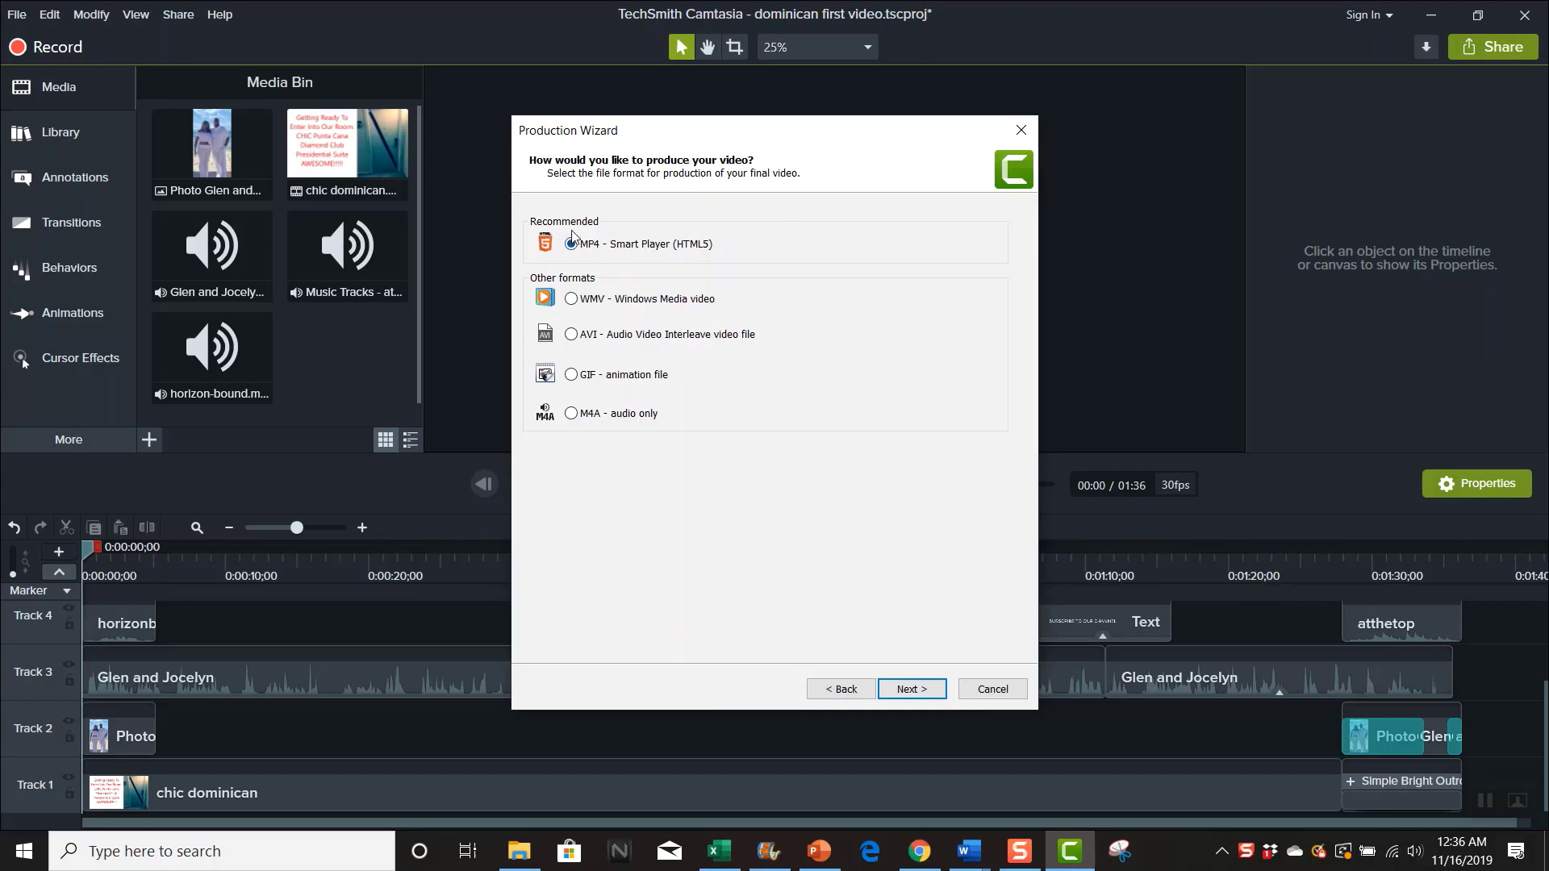
click(918, 701)
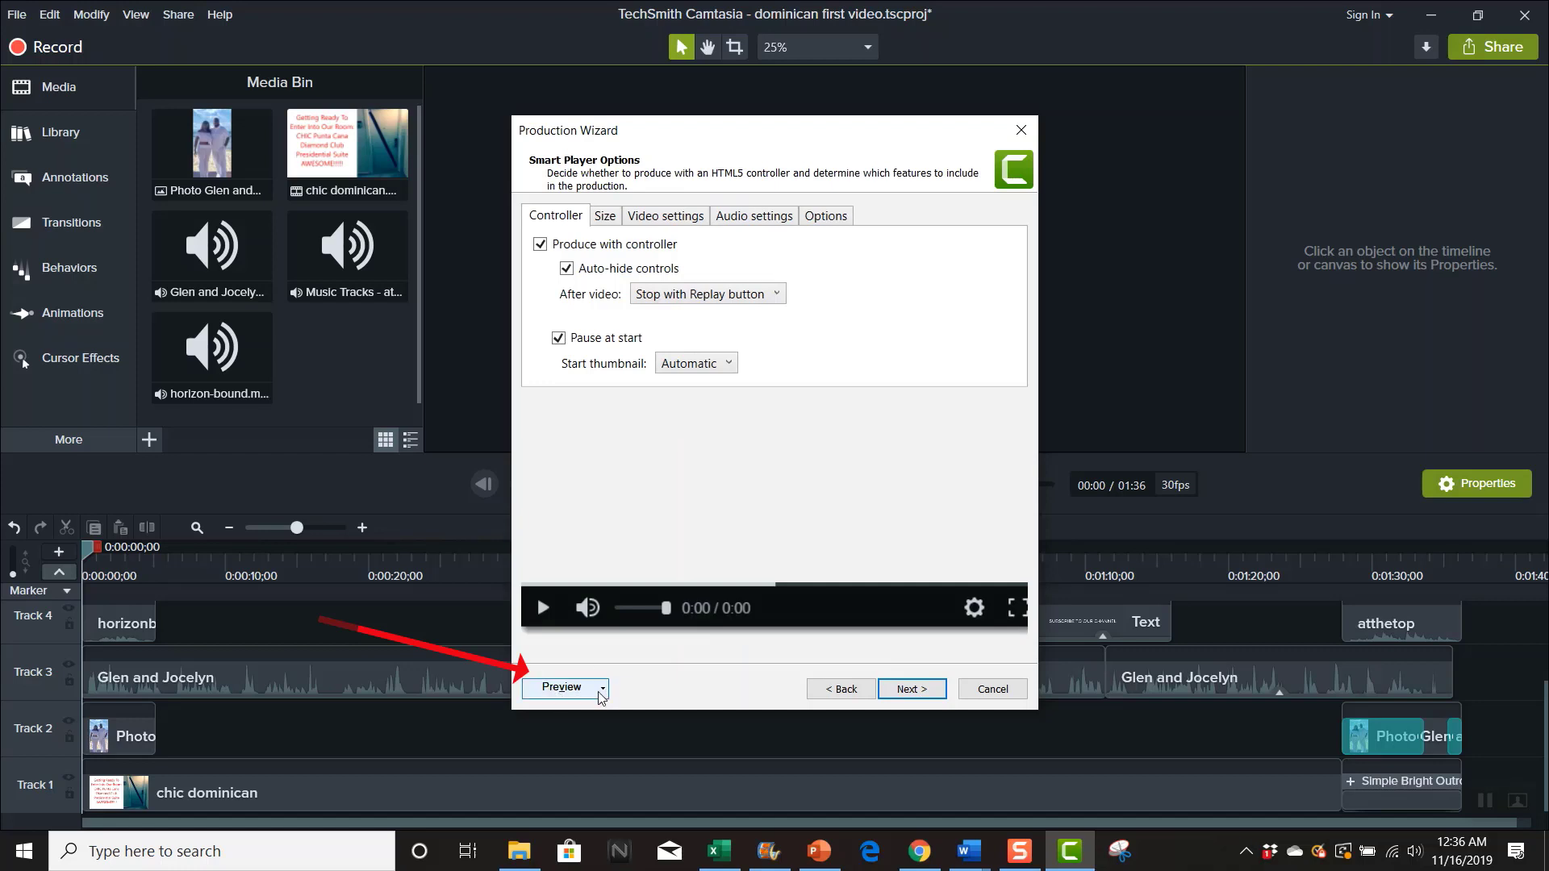
click(601, 688)
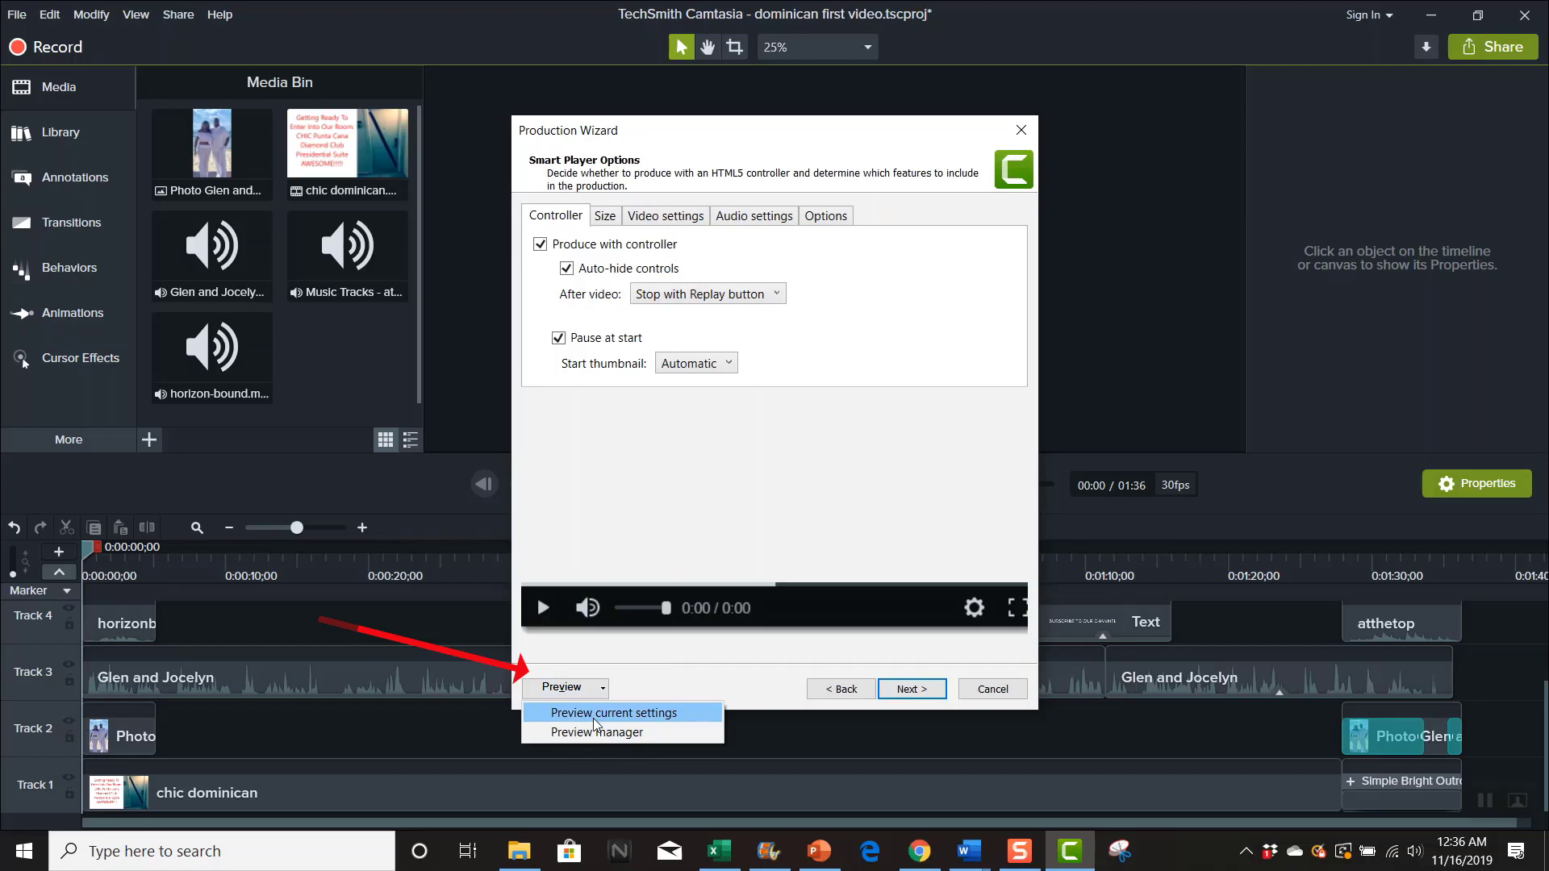
click(593, 715)
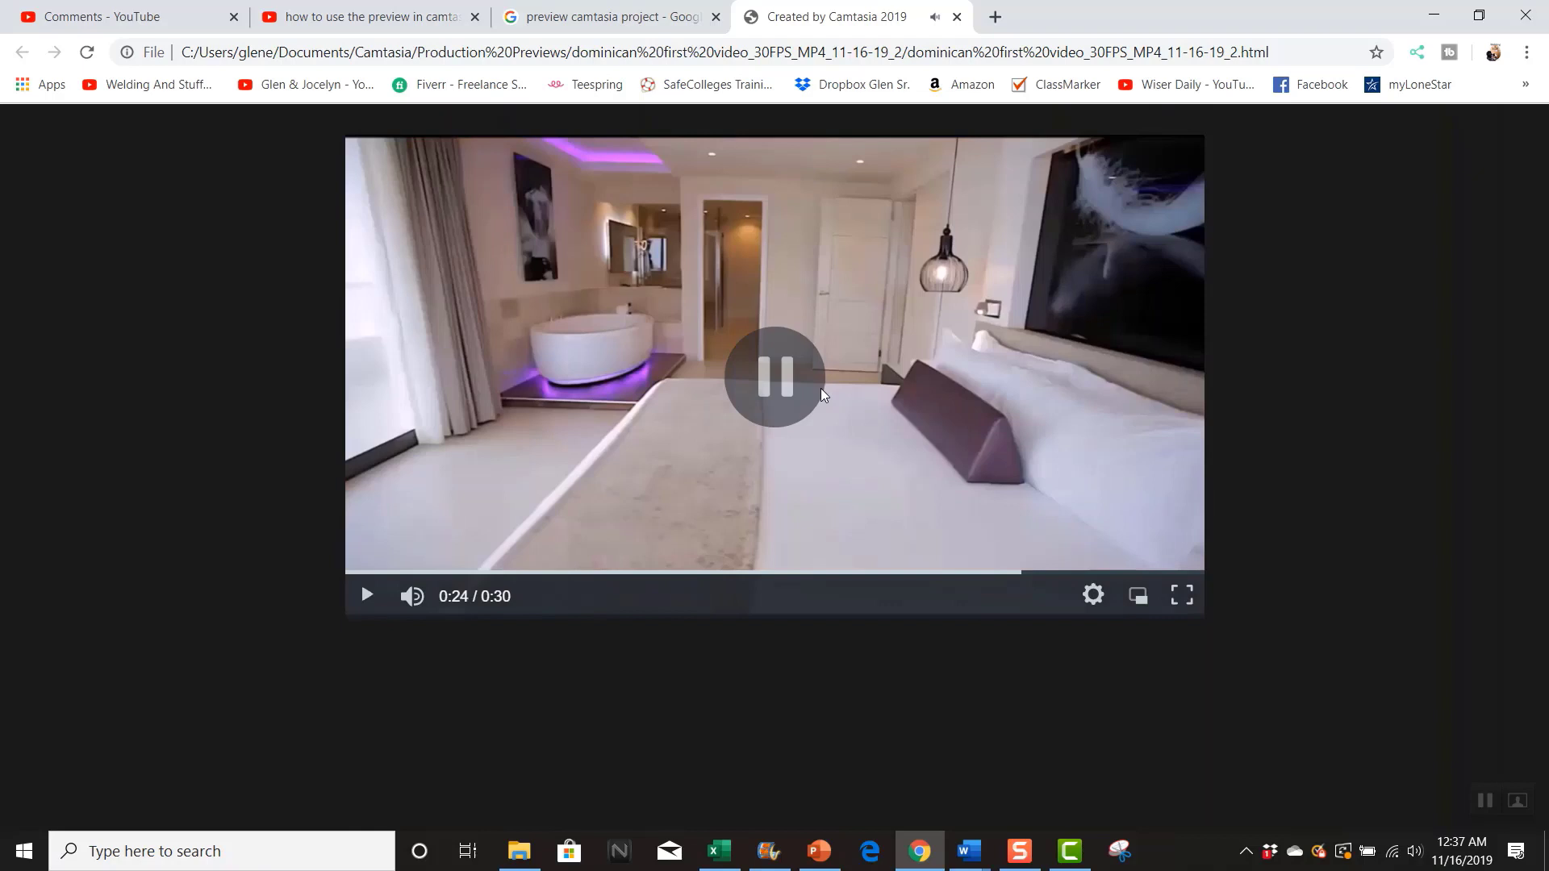
Close the browser preview and cancel Camtasia's production wizard.
click(957, 17)
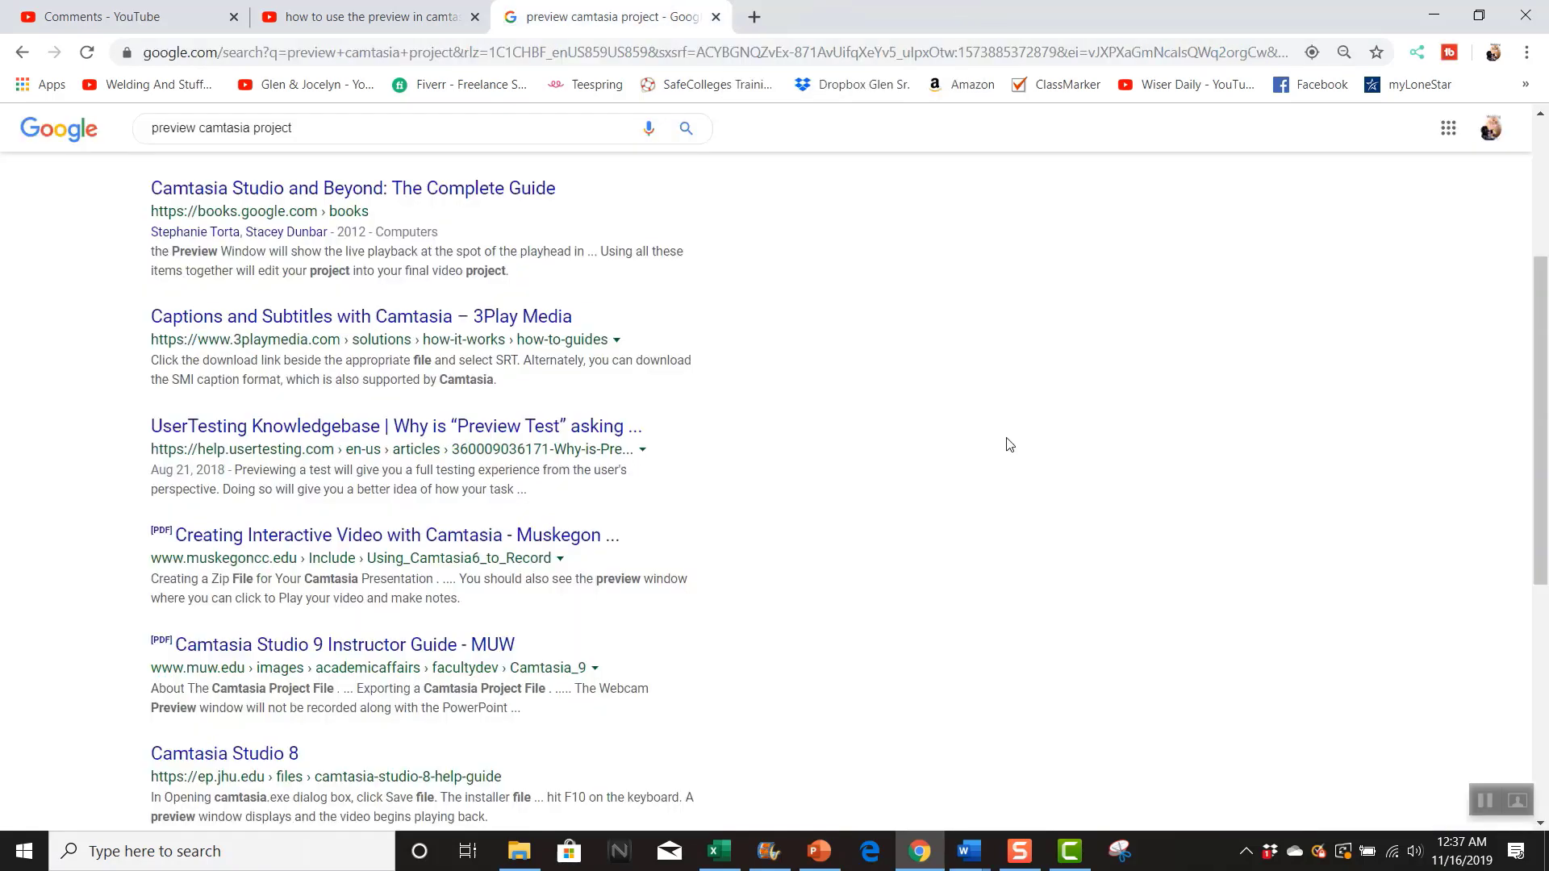
click(1078, 857)
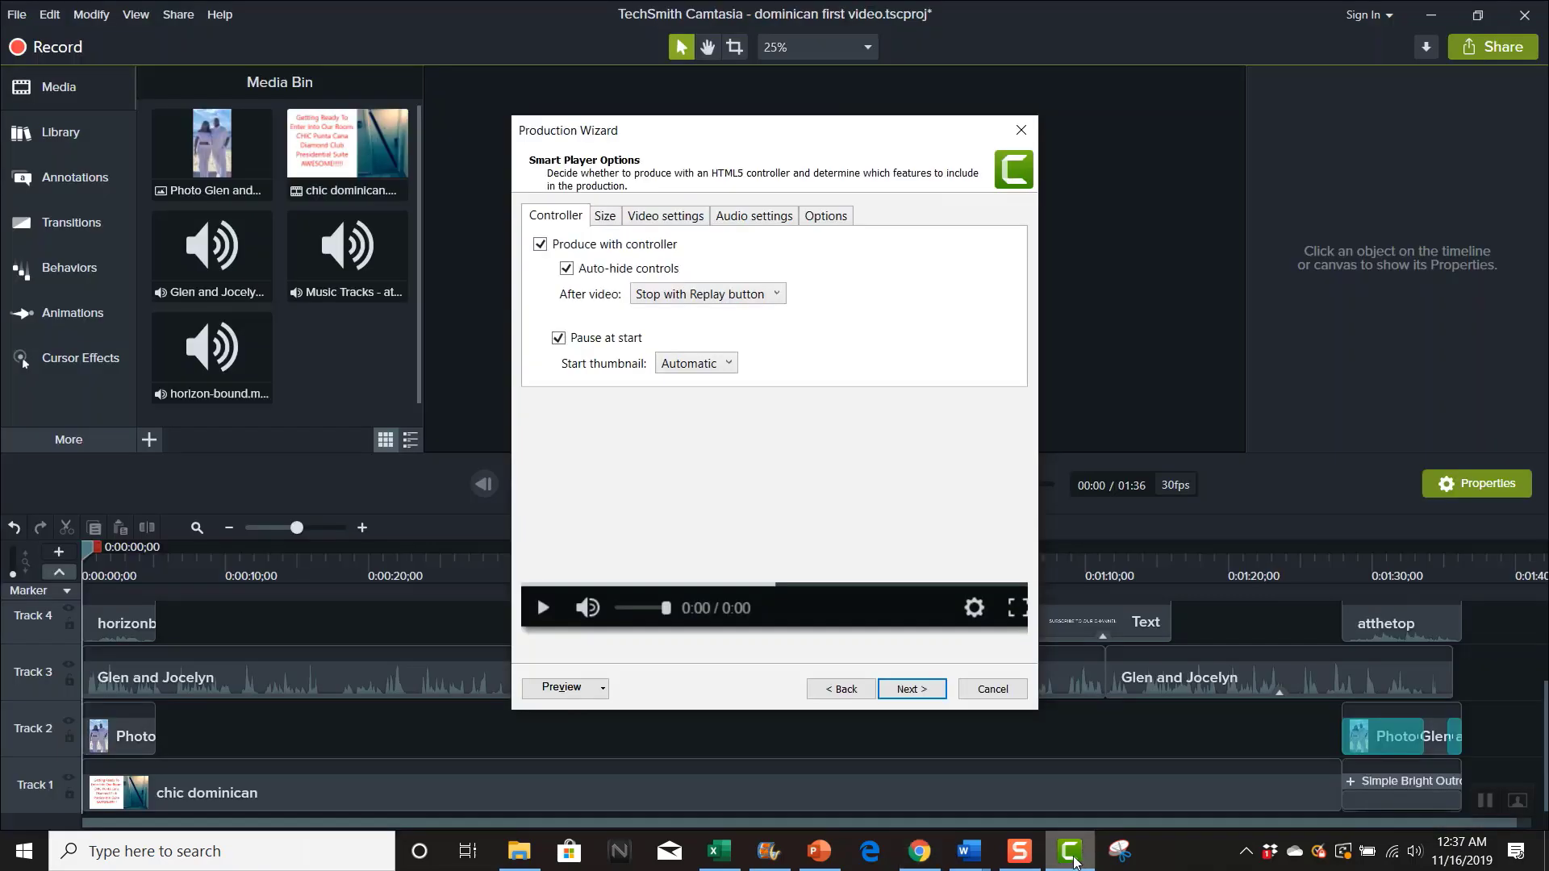
click(993, 690)
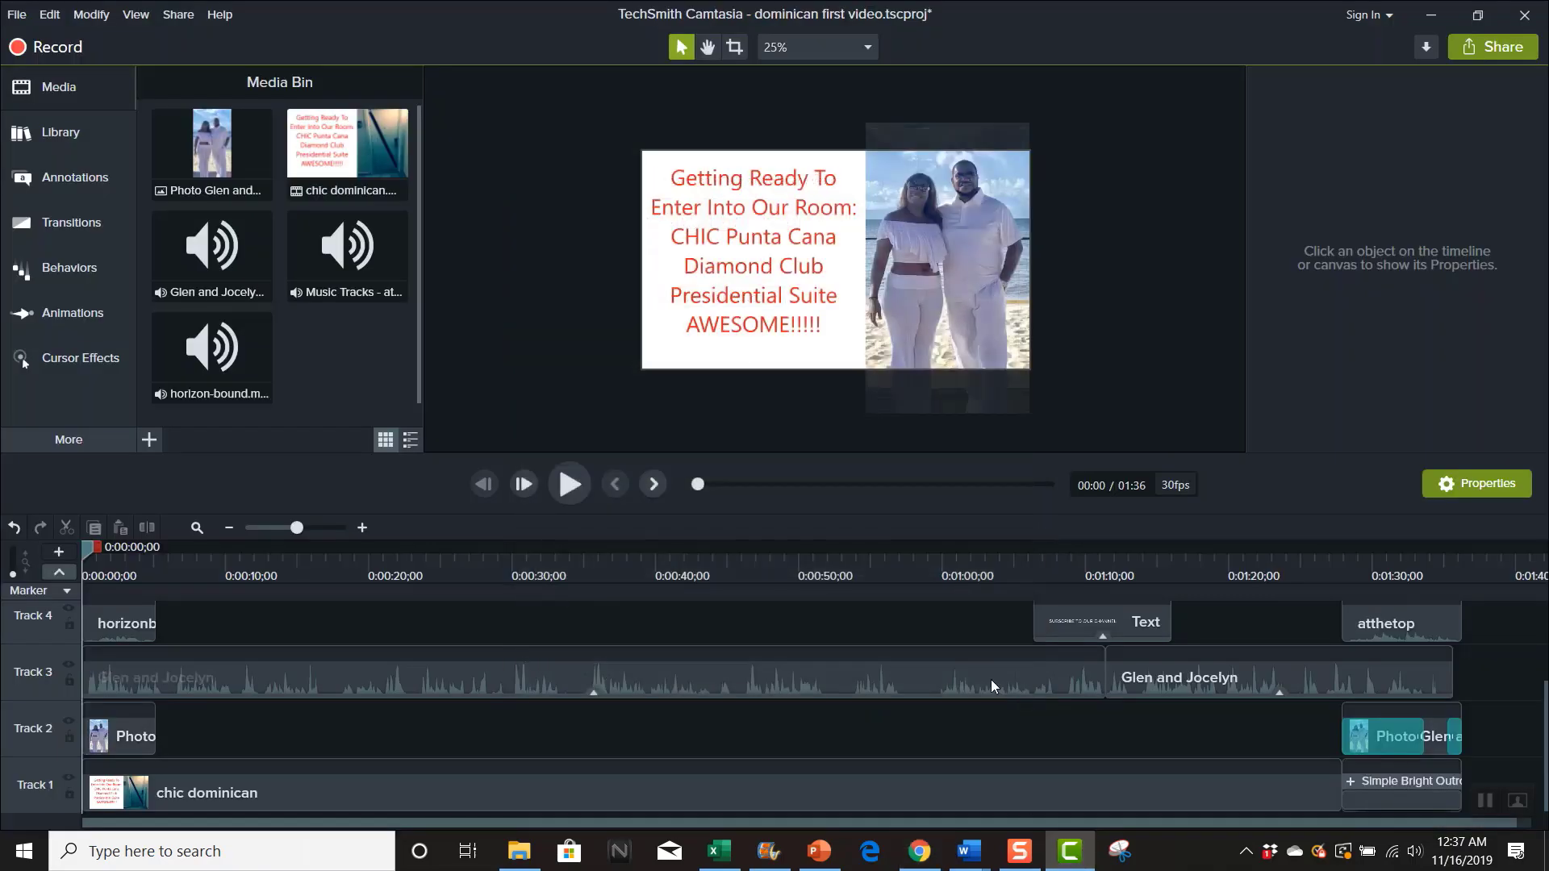
Set the Timing preference for production previews to 60 seconds.
click(51, 15)
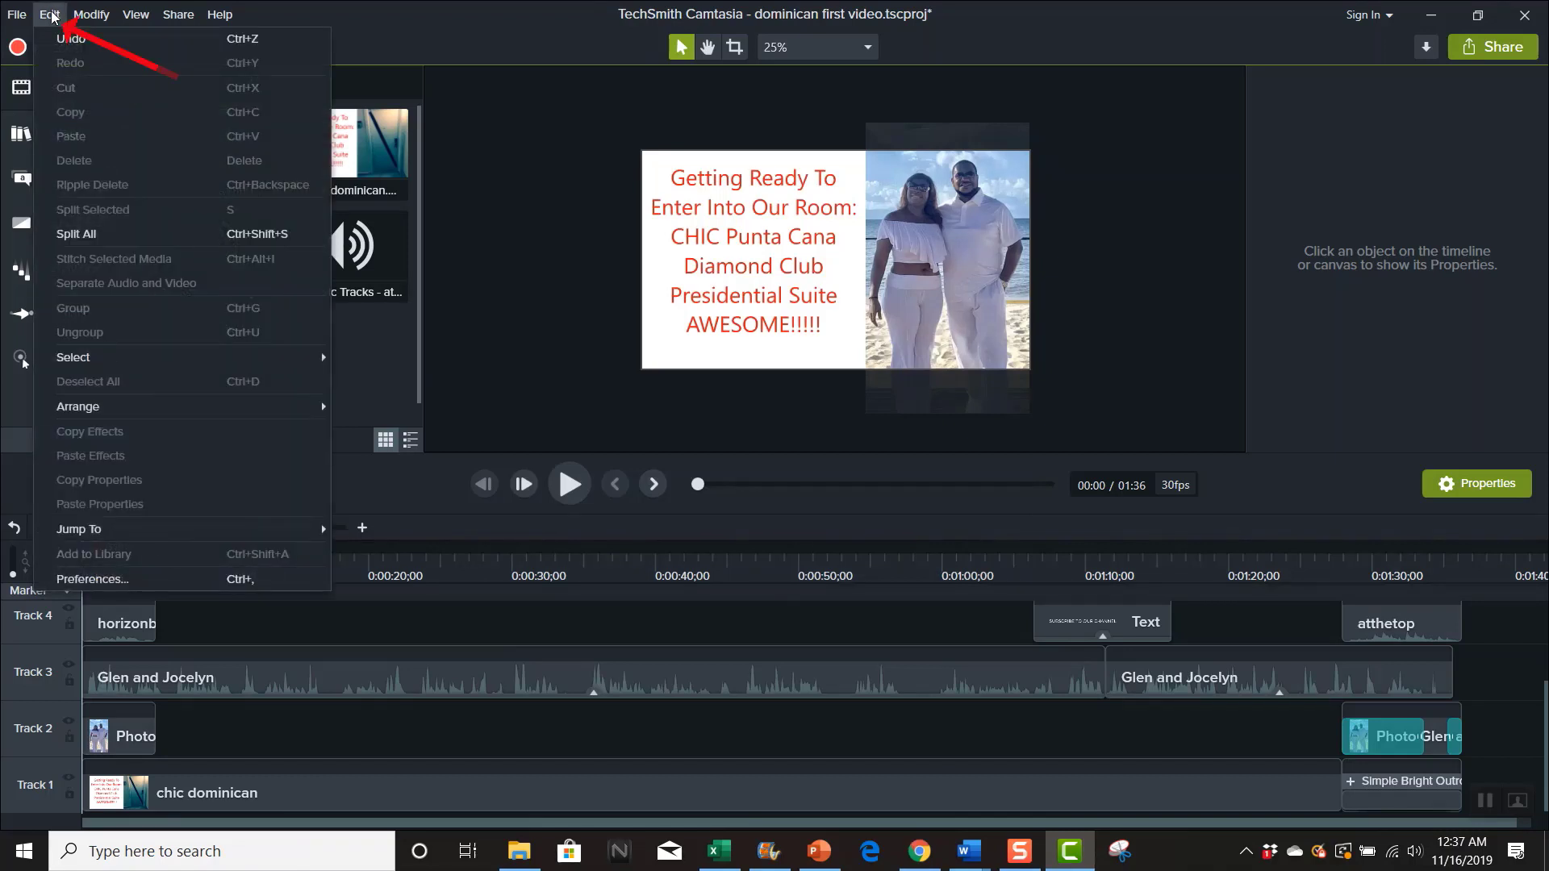
click(87, 580)
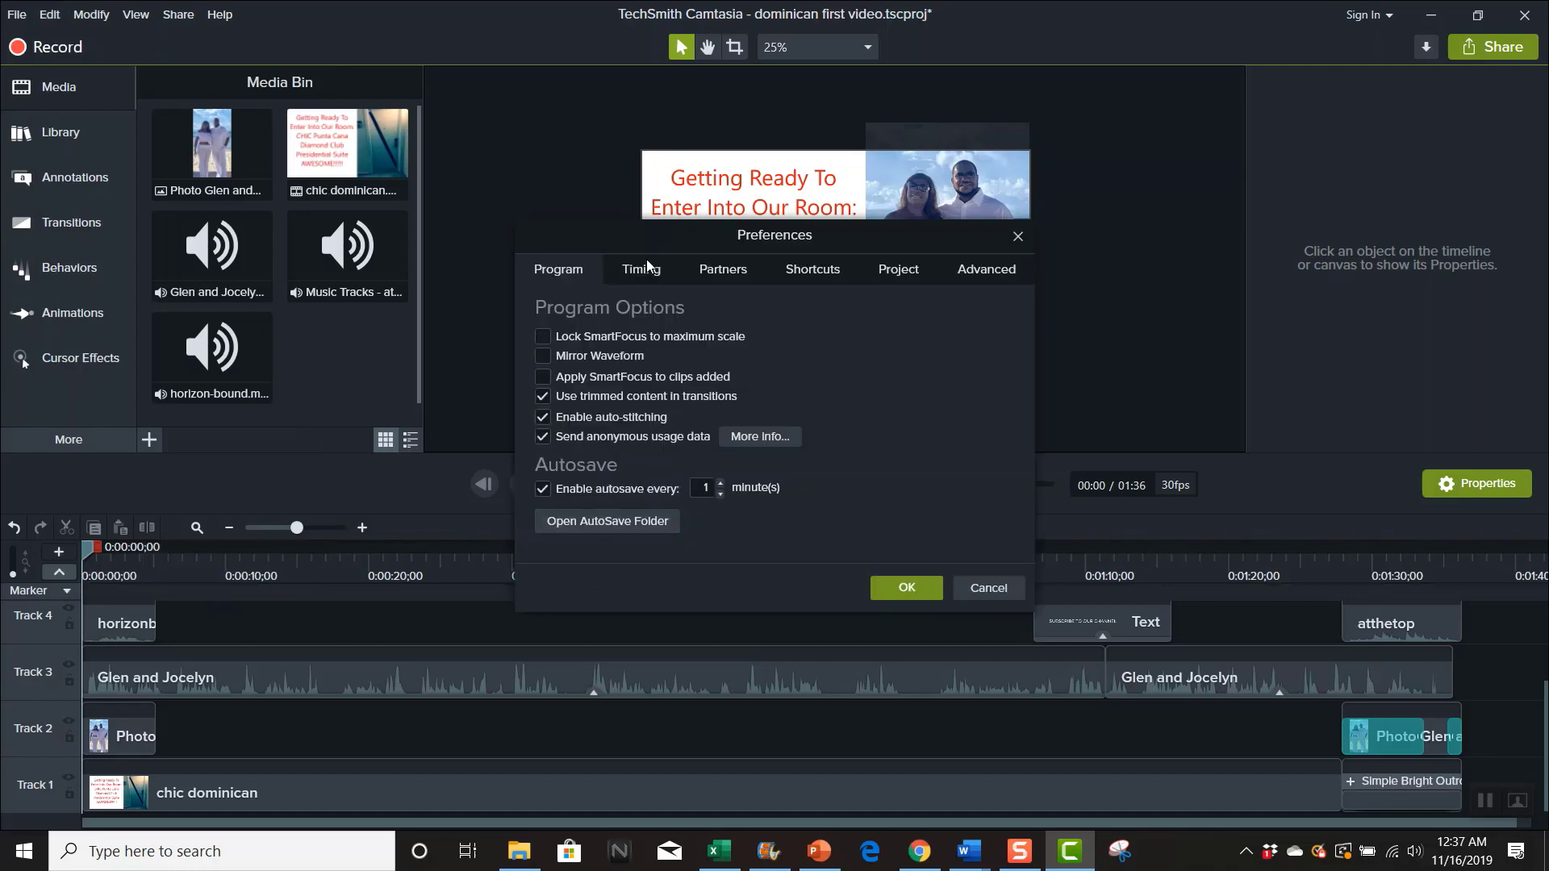
click(647, 272)
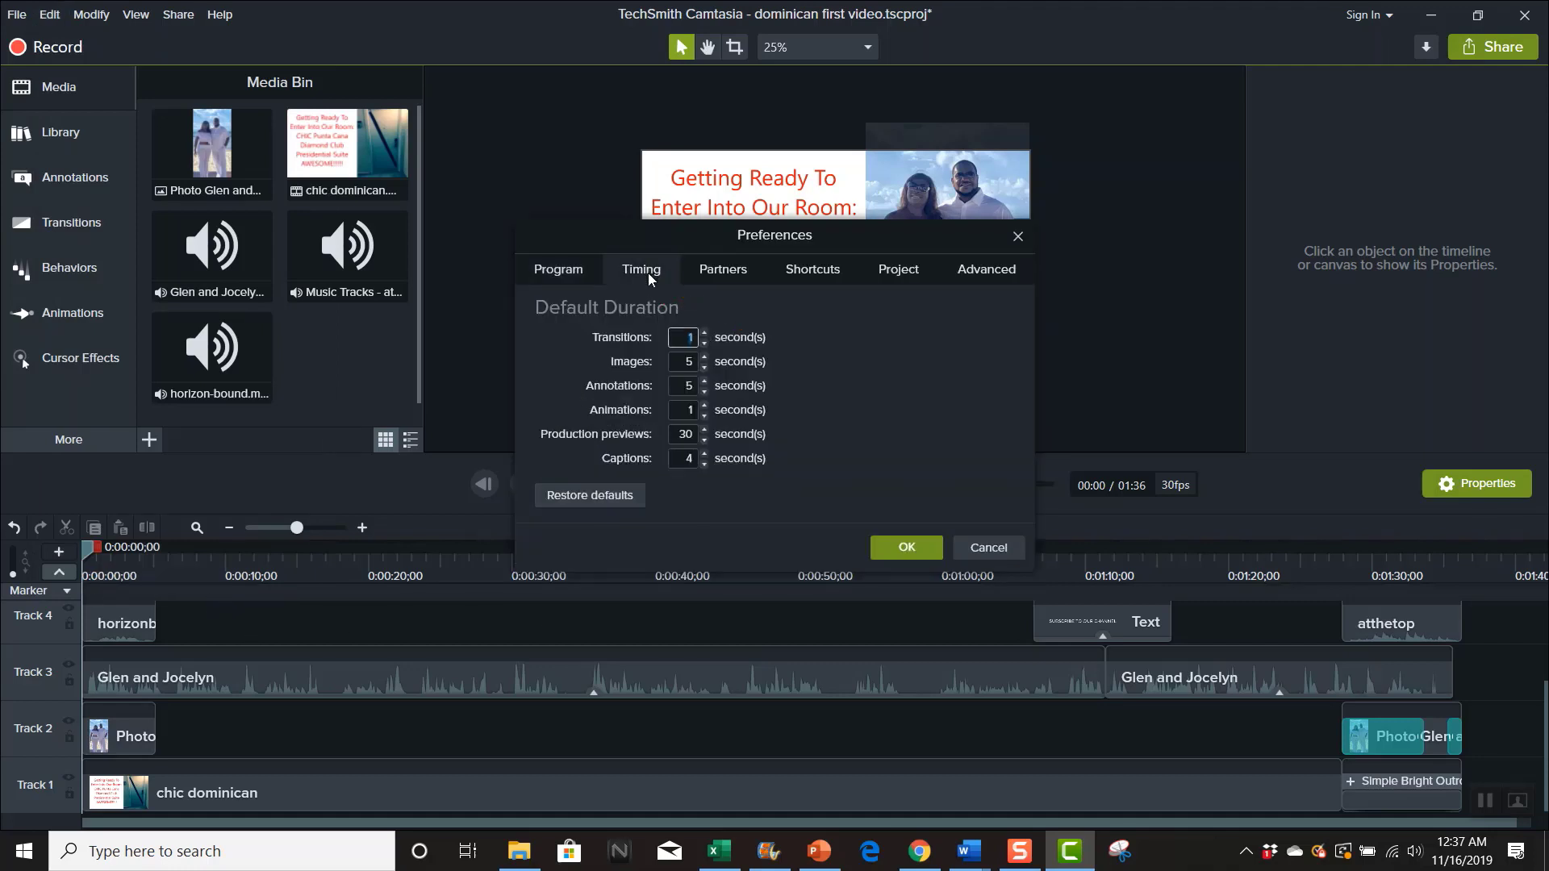
double_click(681, 435)
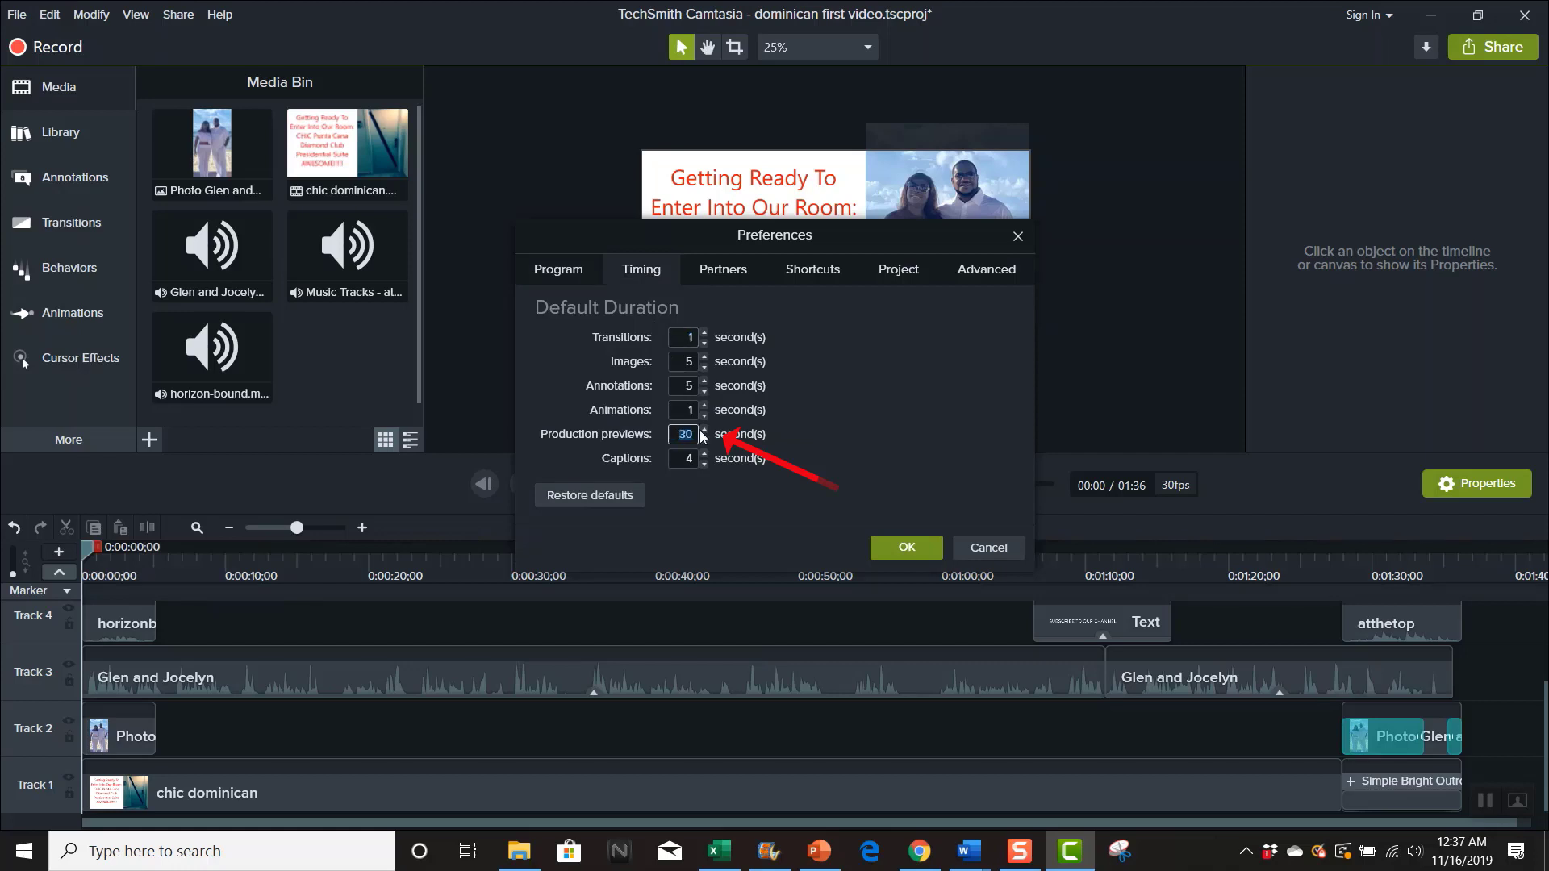
text(60)
click(906, 547)
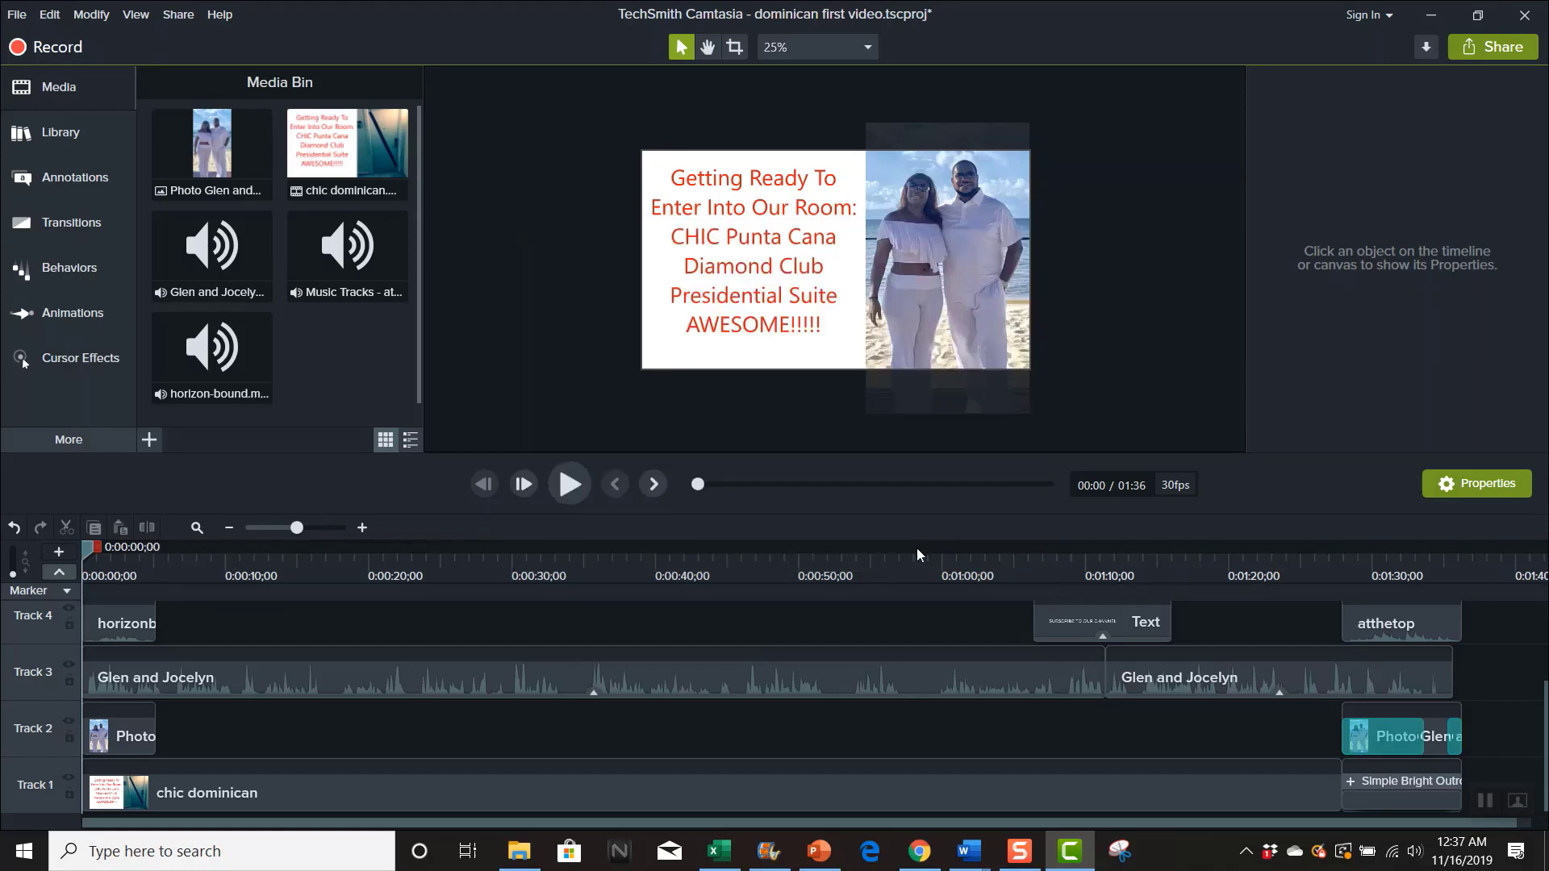
Render another local-file MP4 Smart Player preview with the current settings.
click(1482, 49)
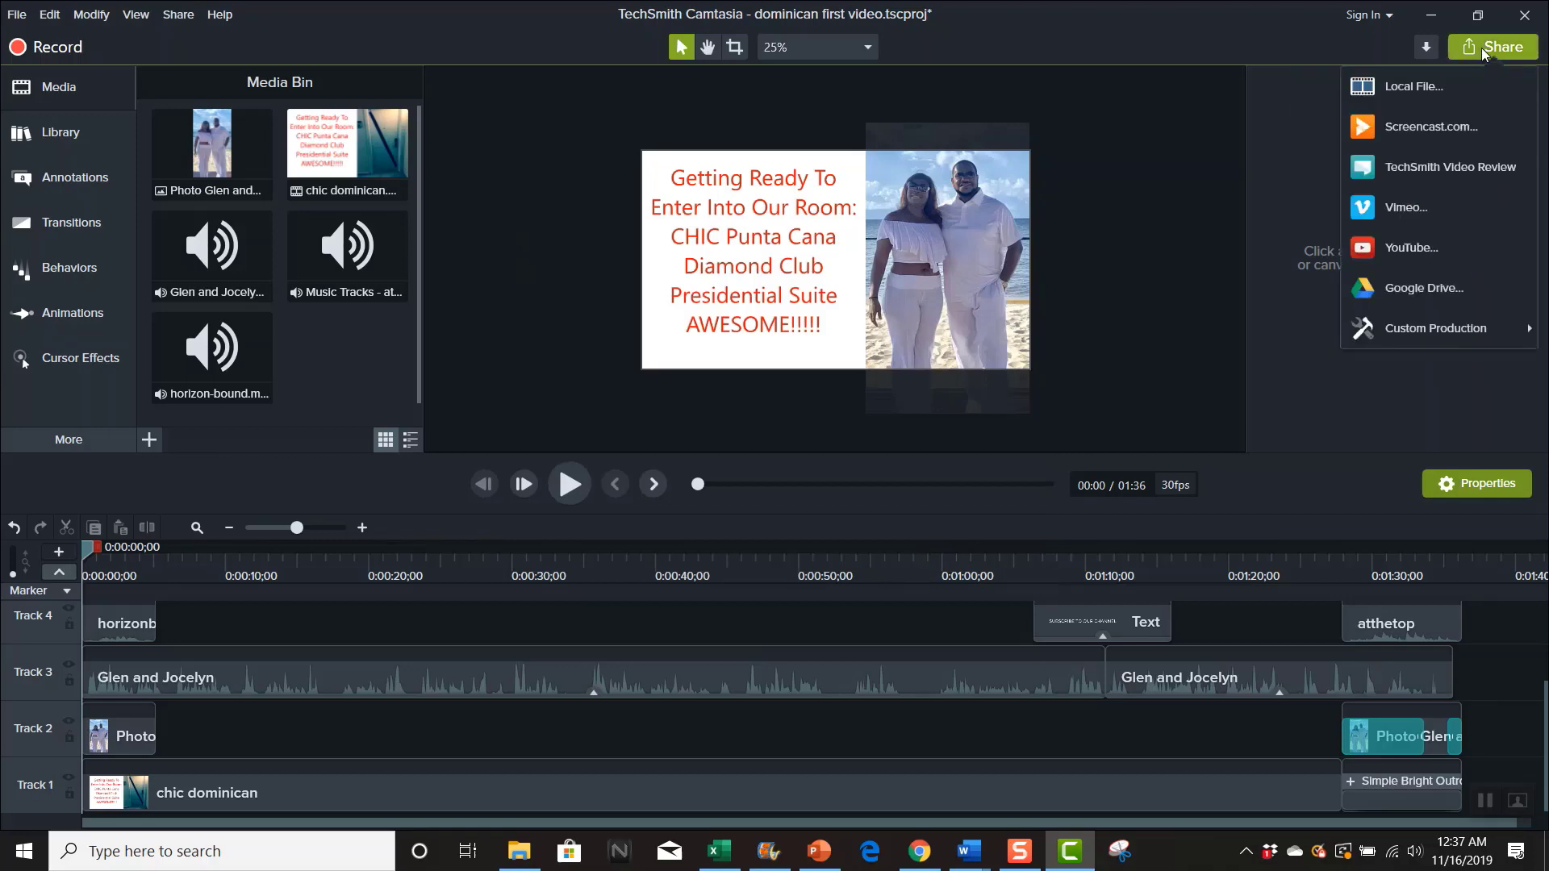
click(1412, 84)
click(914, 693)
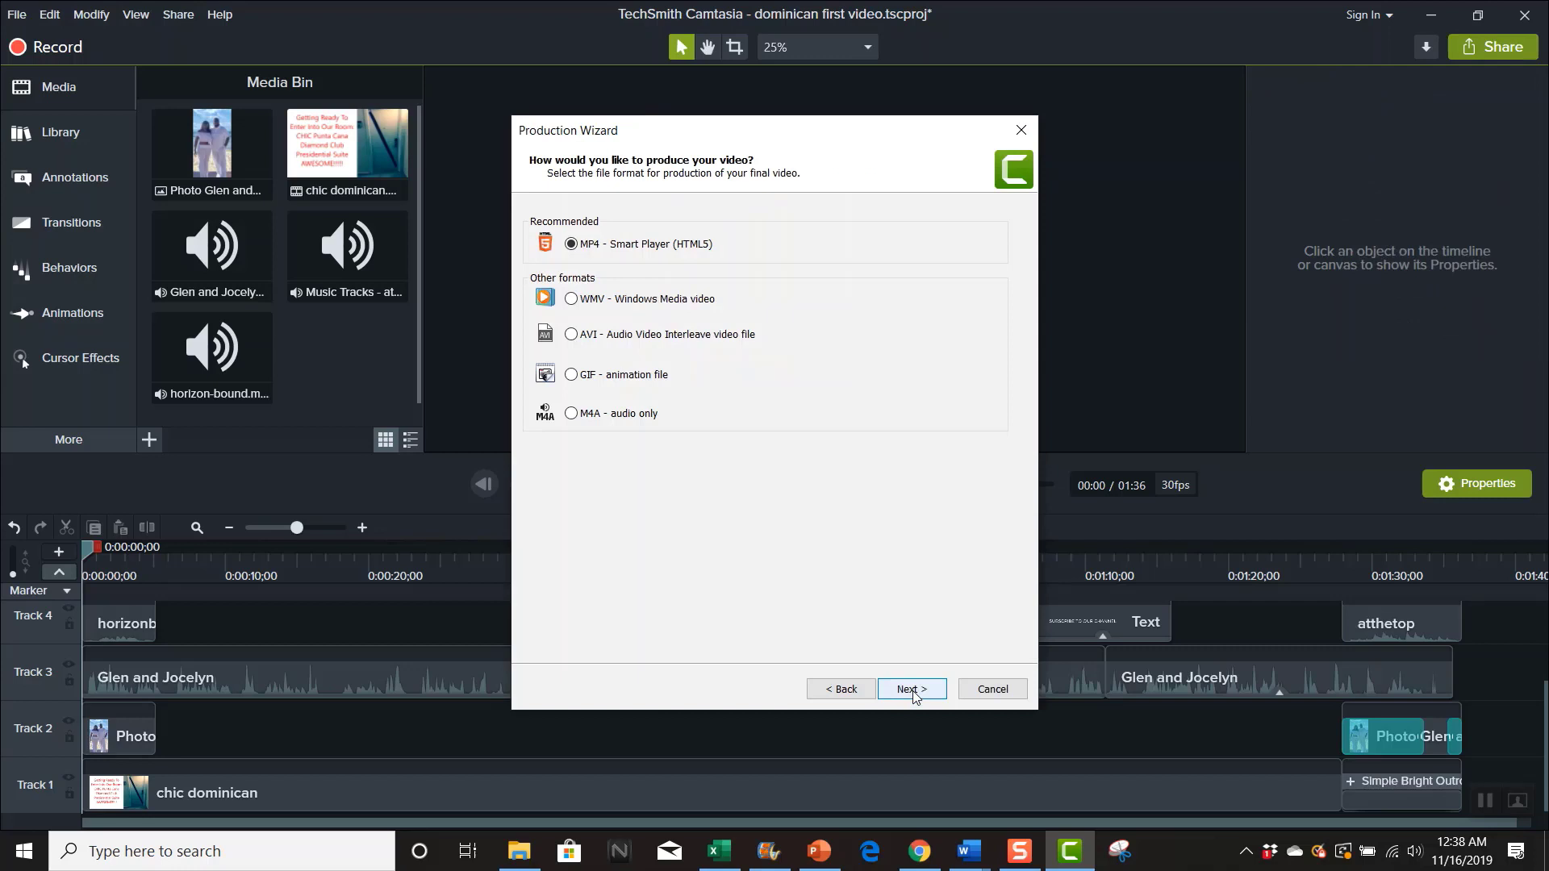
click(928, 692)
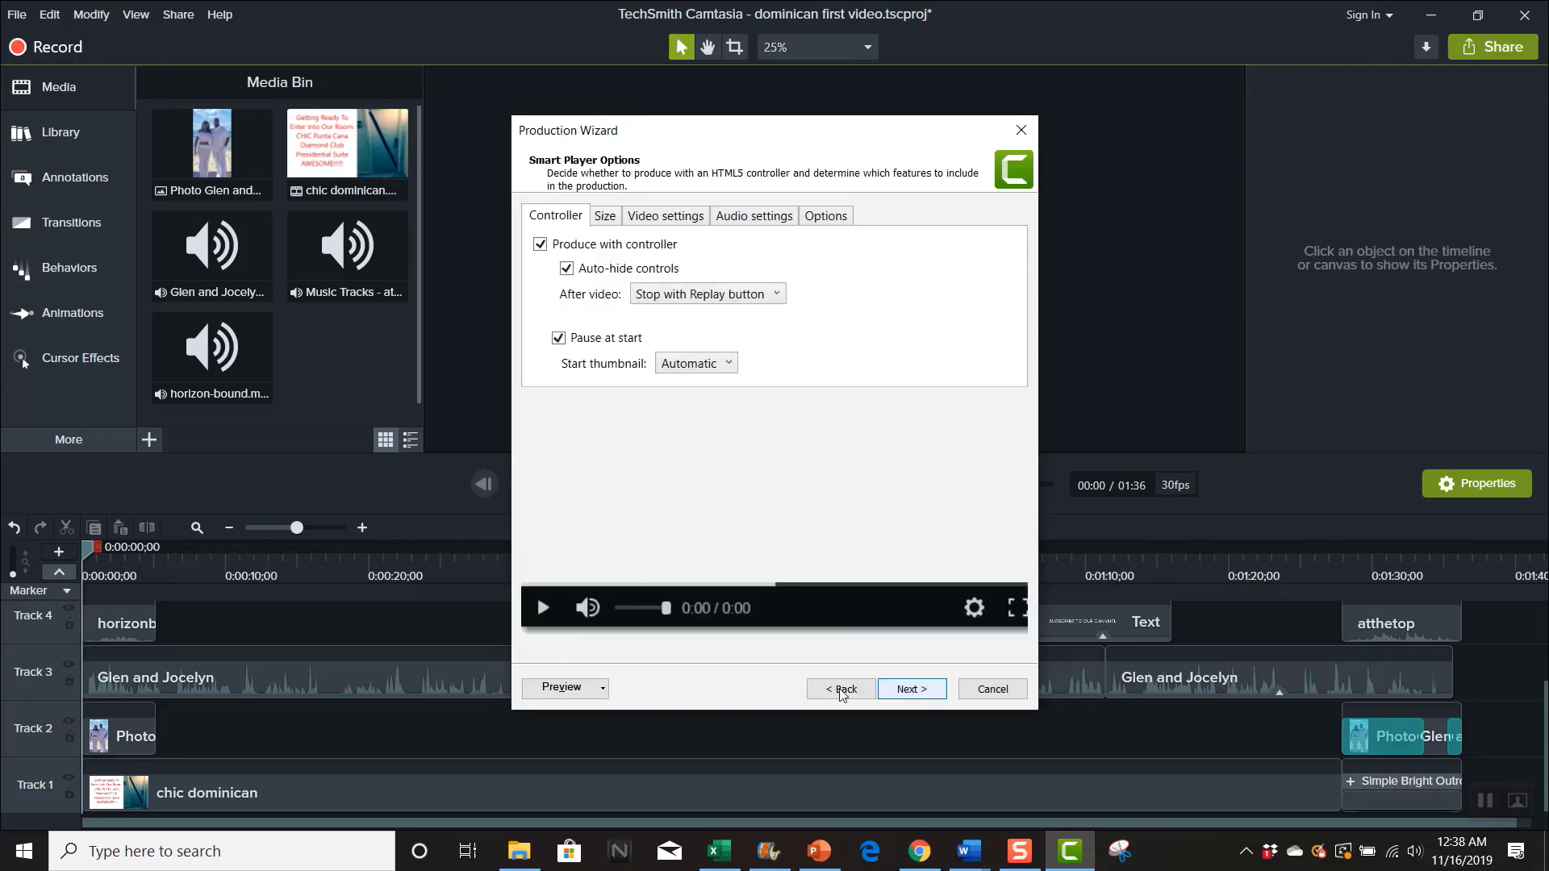
click(565, 691)
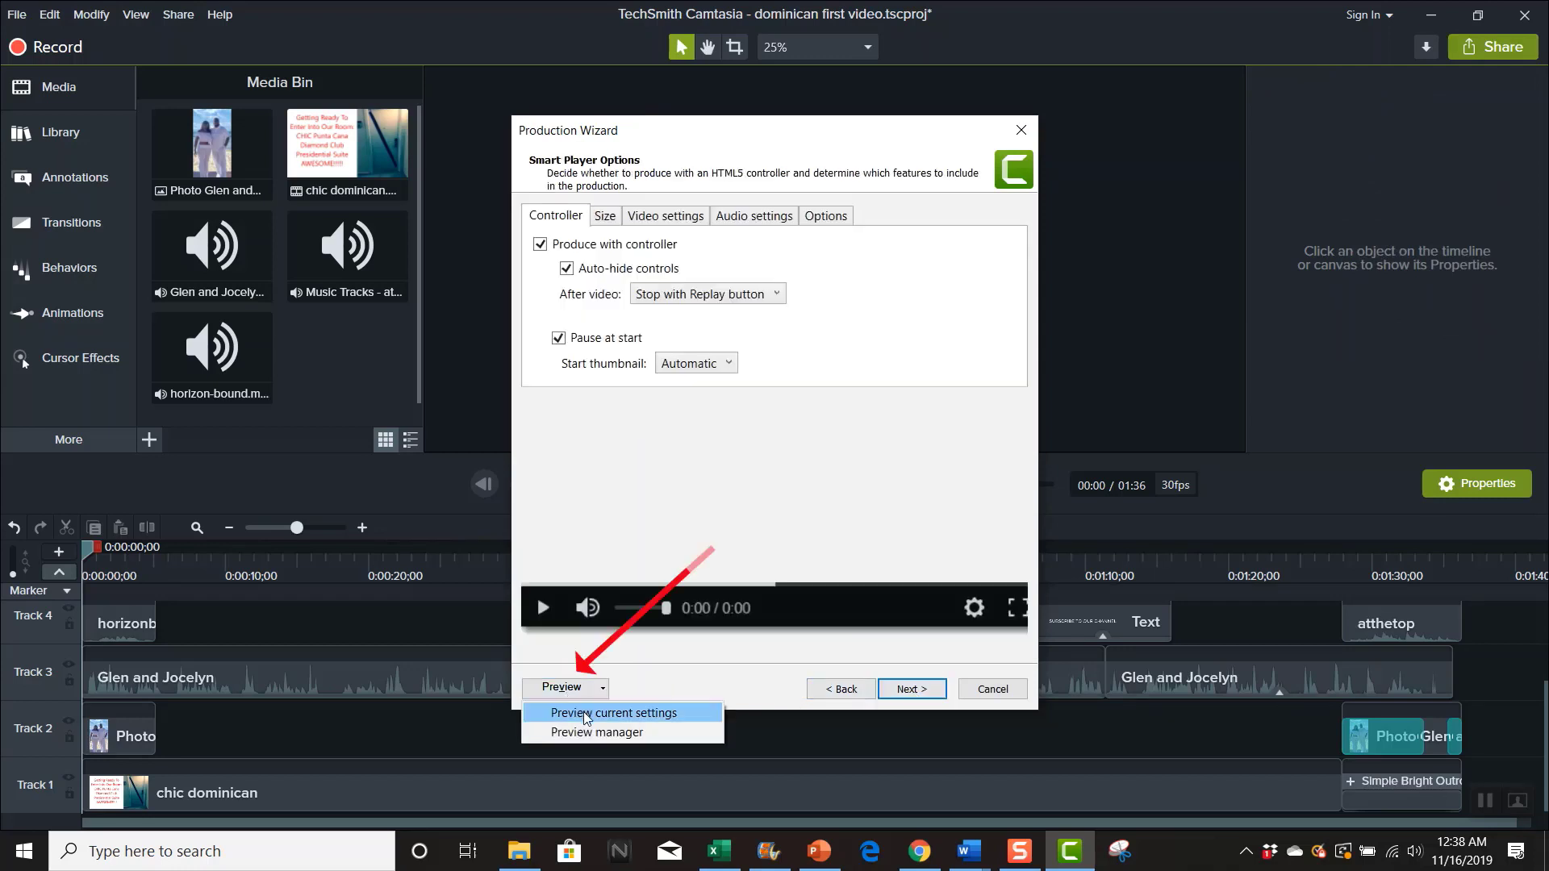
click(584, 712)
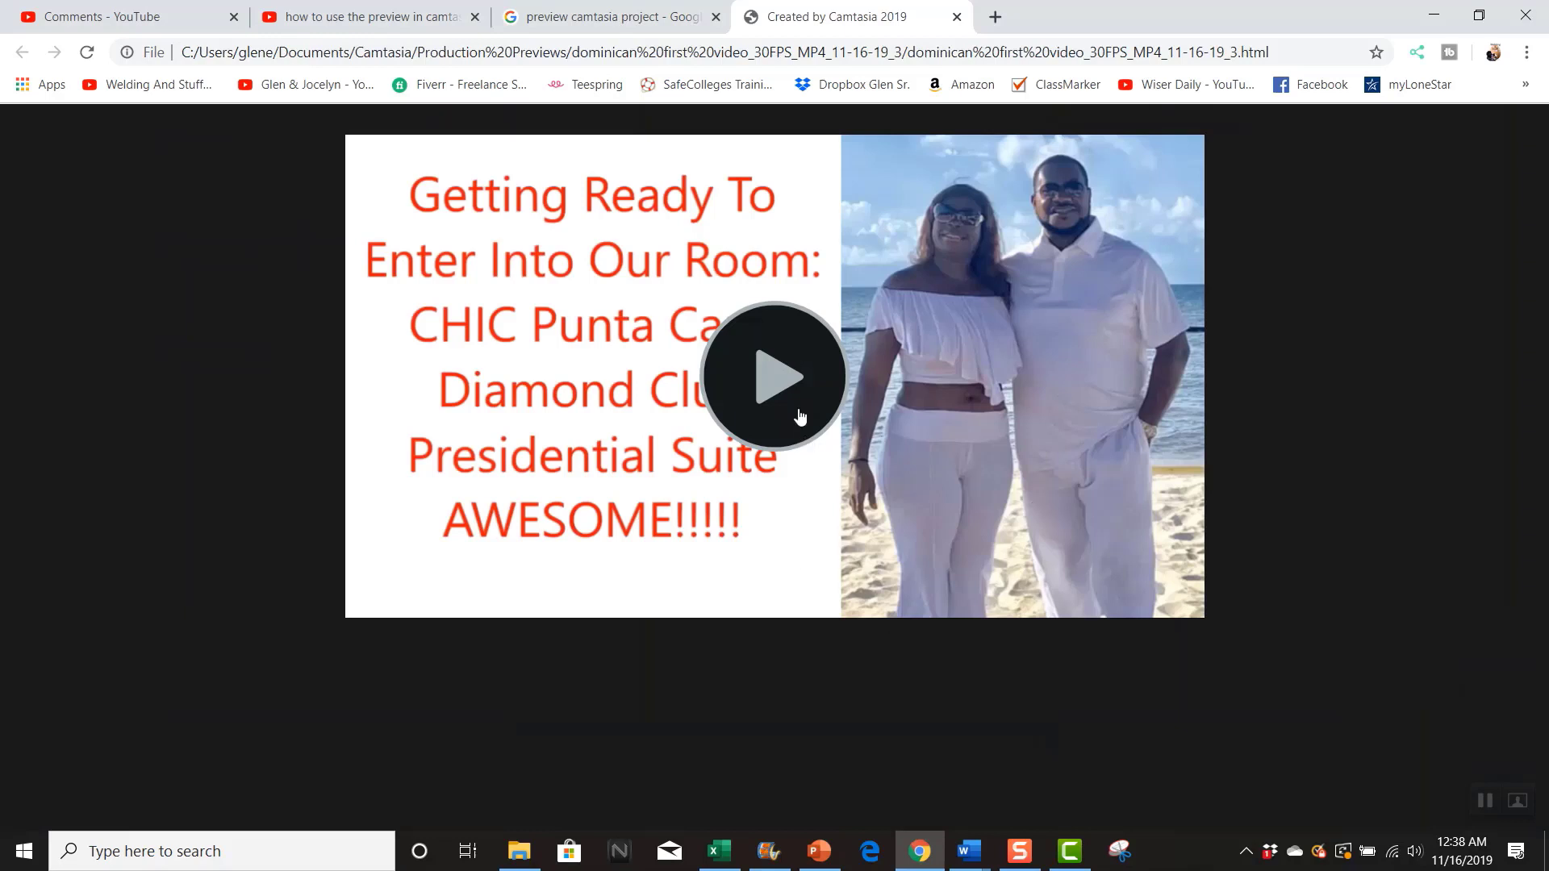
Play the 1:00 preview briefly, pause at 0:07, and close its tab.
click(772, 396)
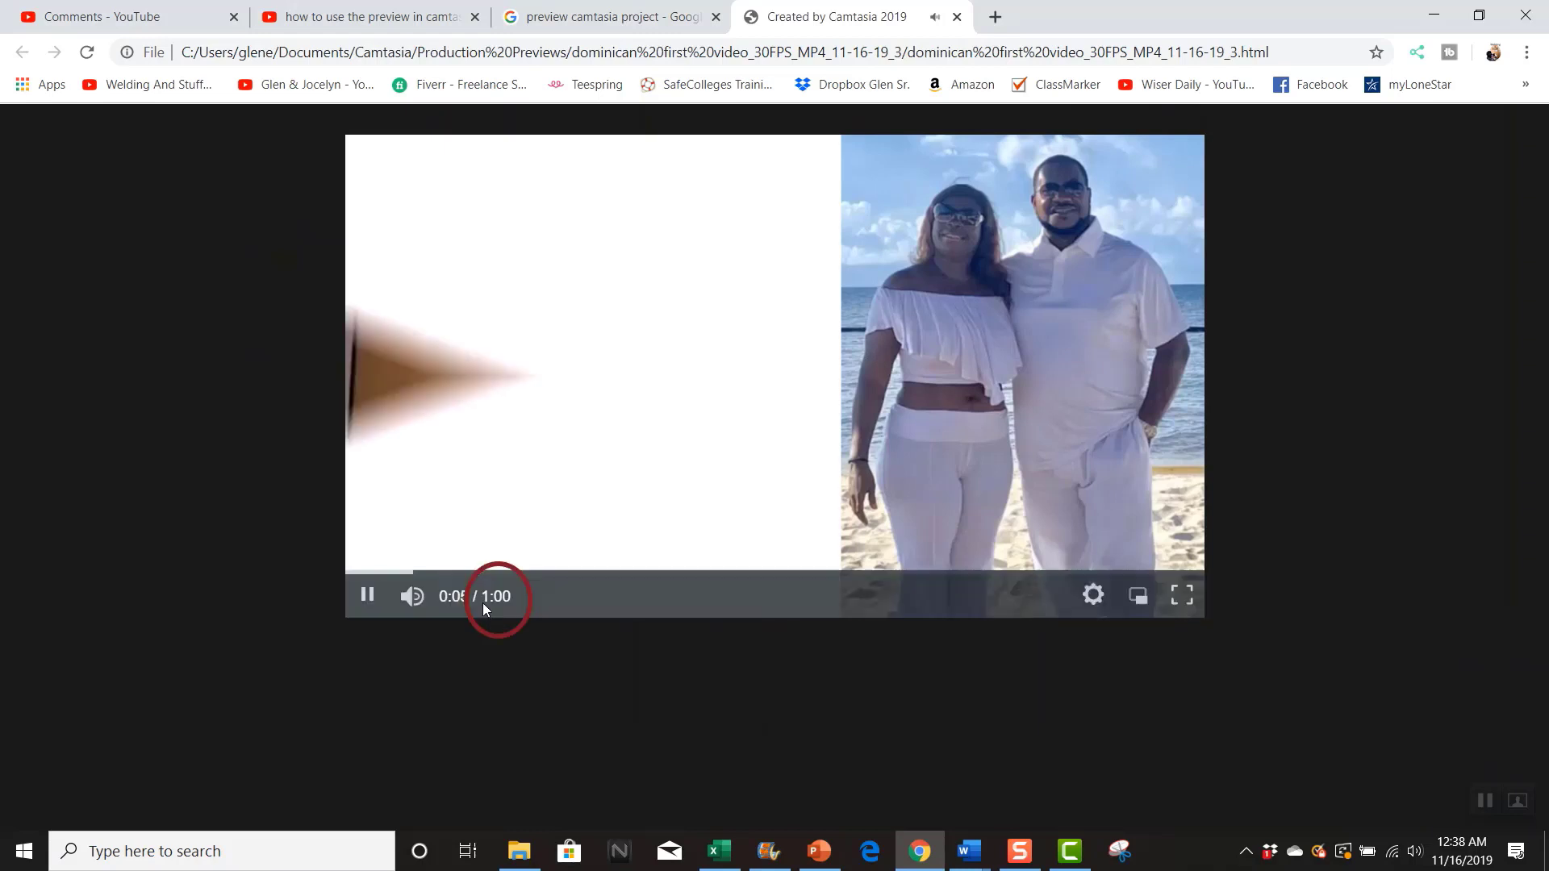
click(938, 442)
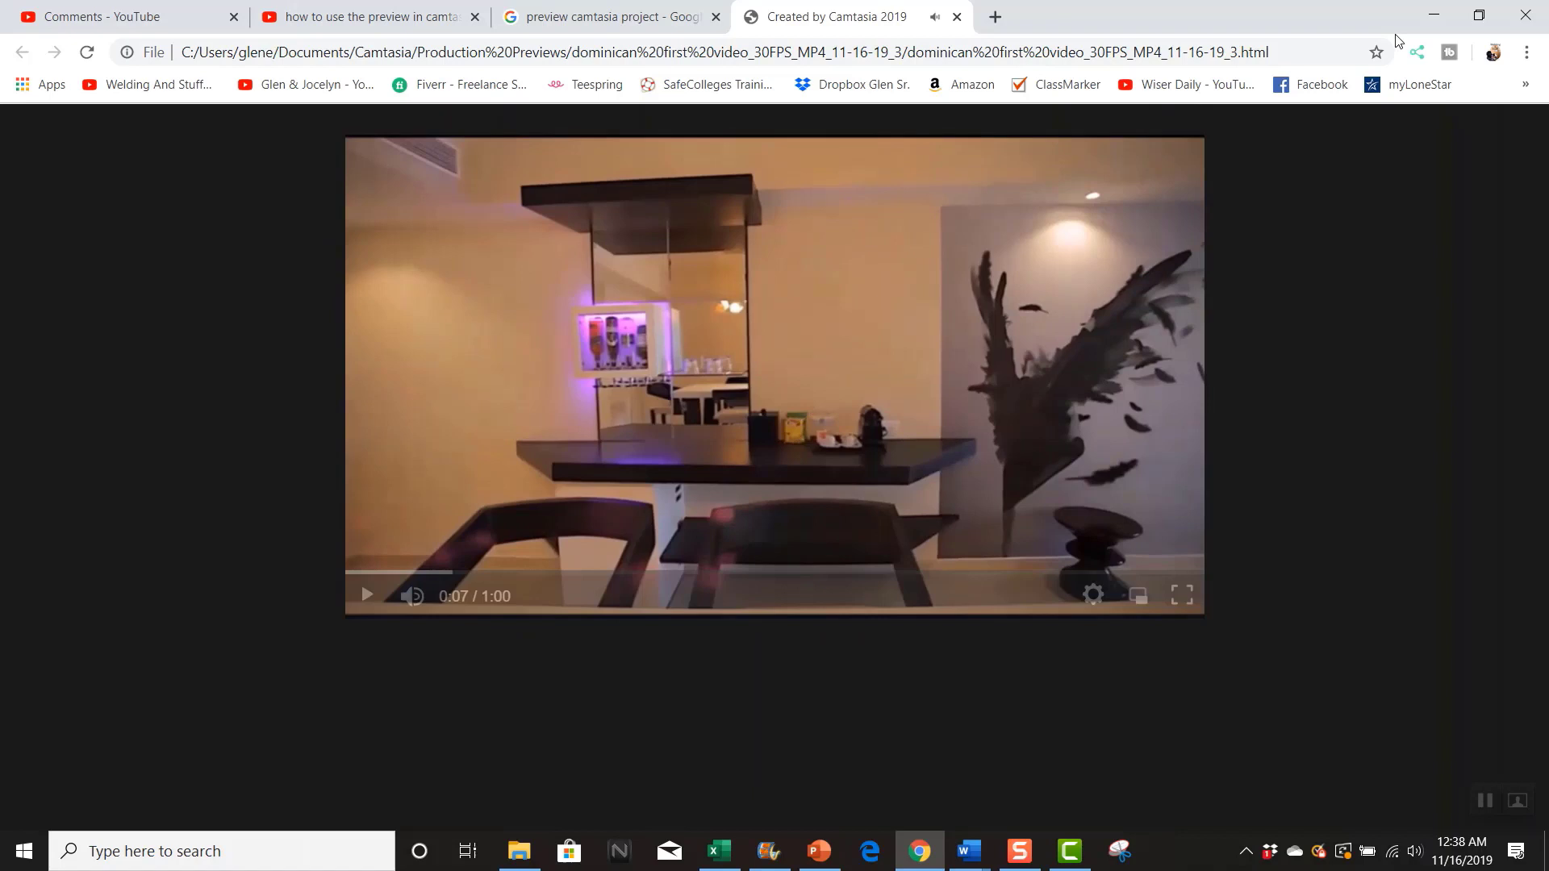
click(957, 17)
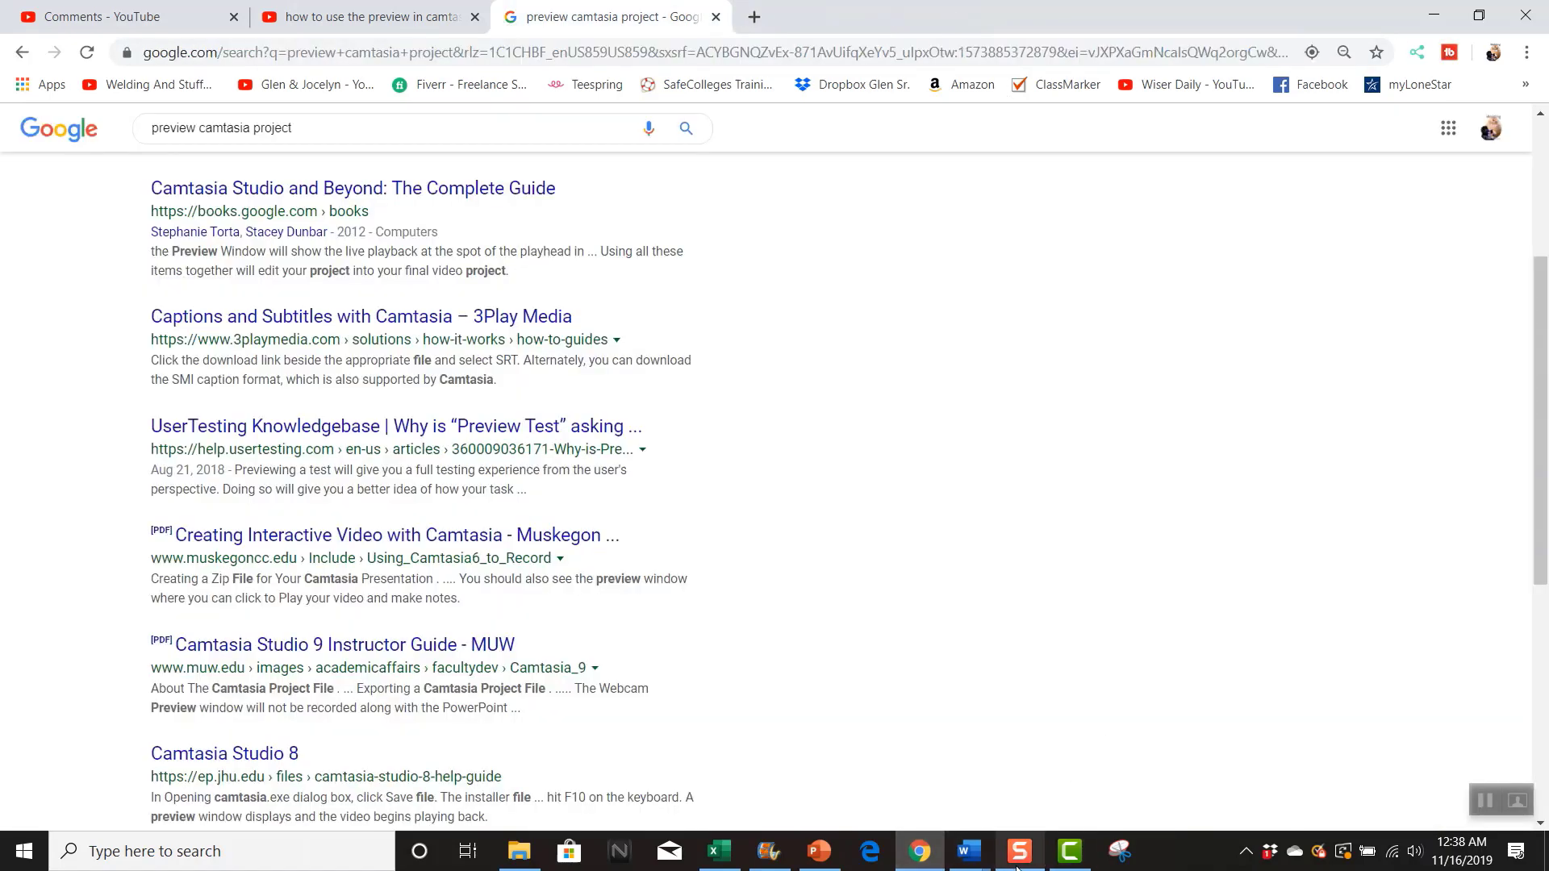
Close the production wizard and enter 30 seconds as the production preview duration in Timing preferences.
click(1070, 854)
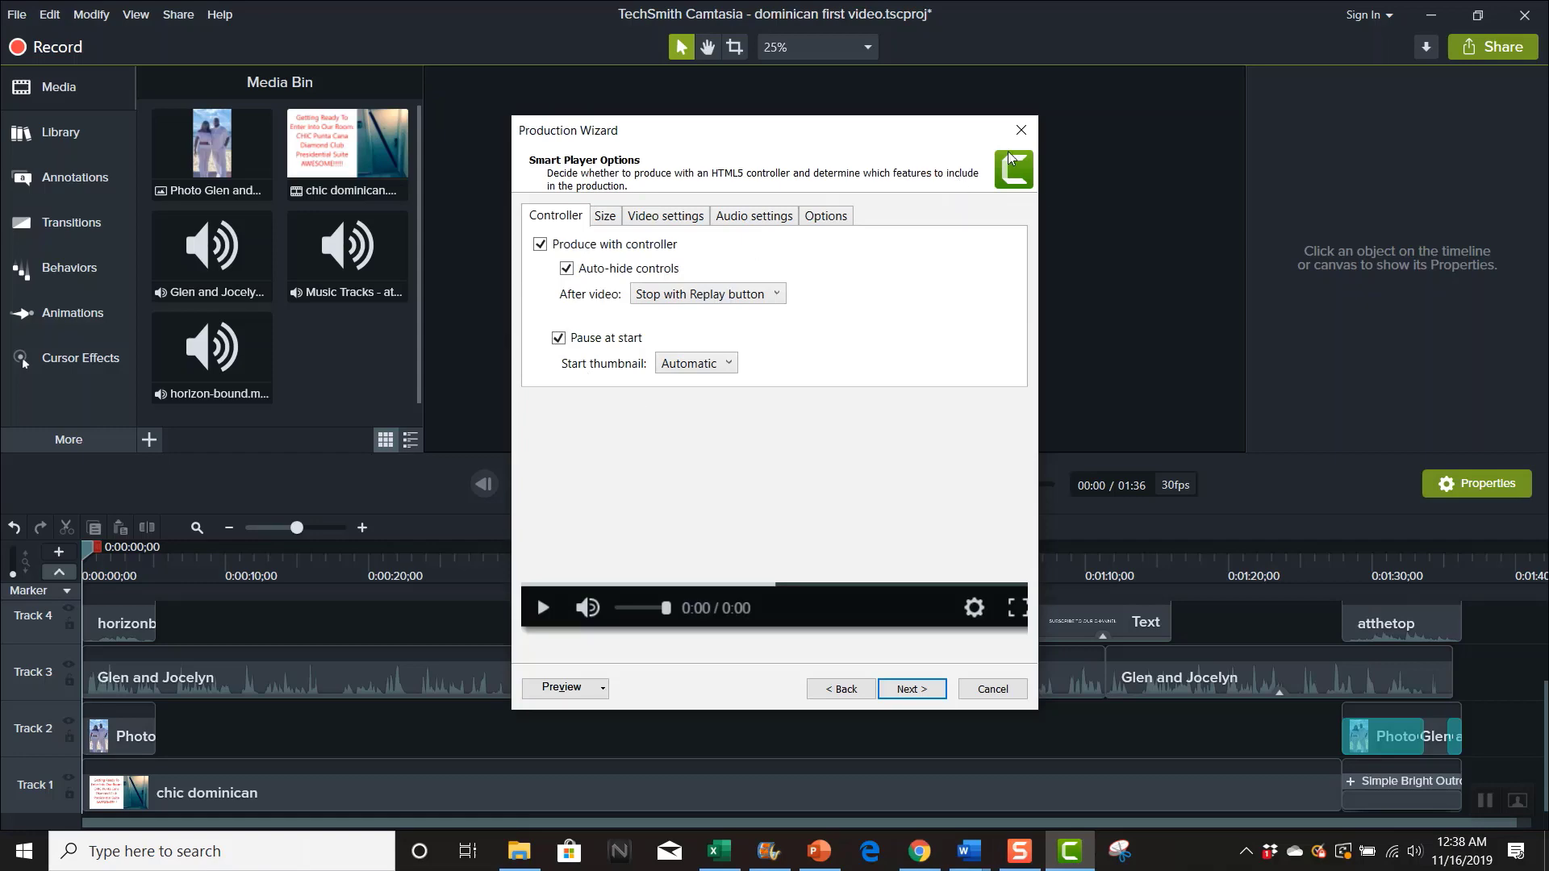
click(1002, 682)
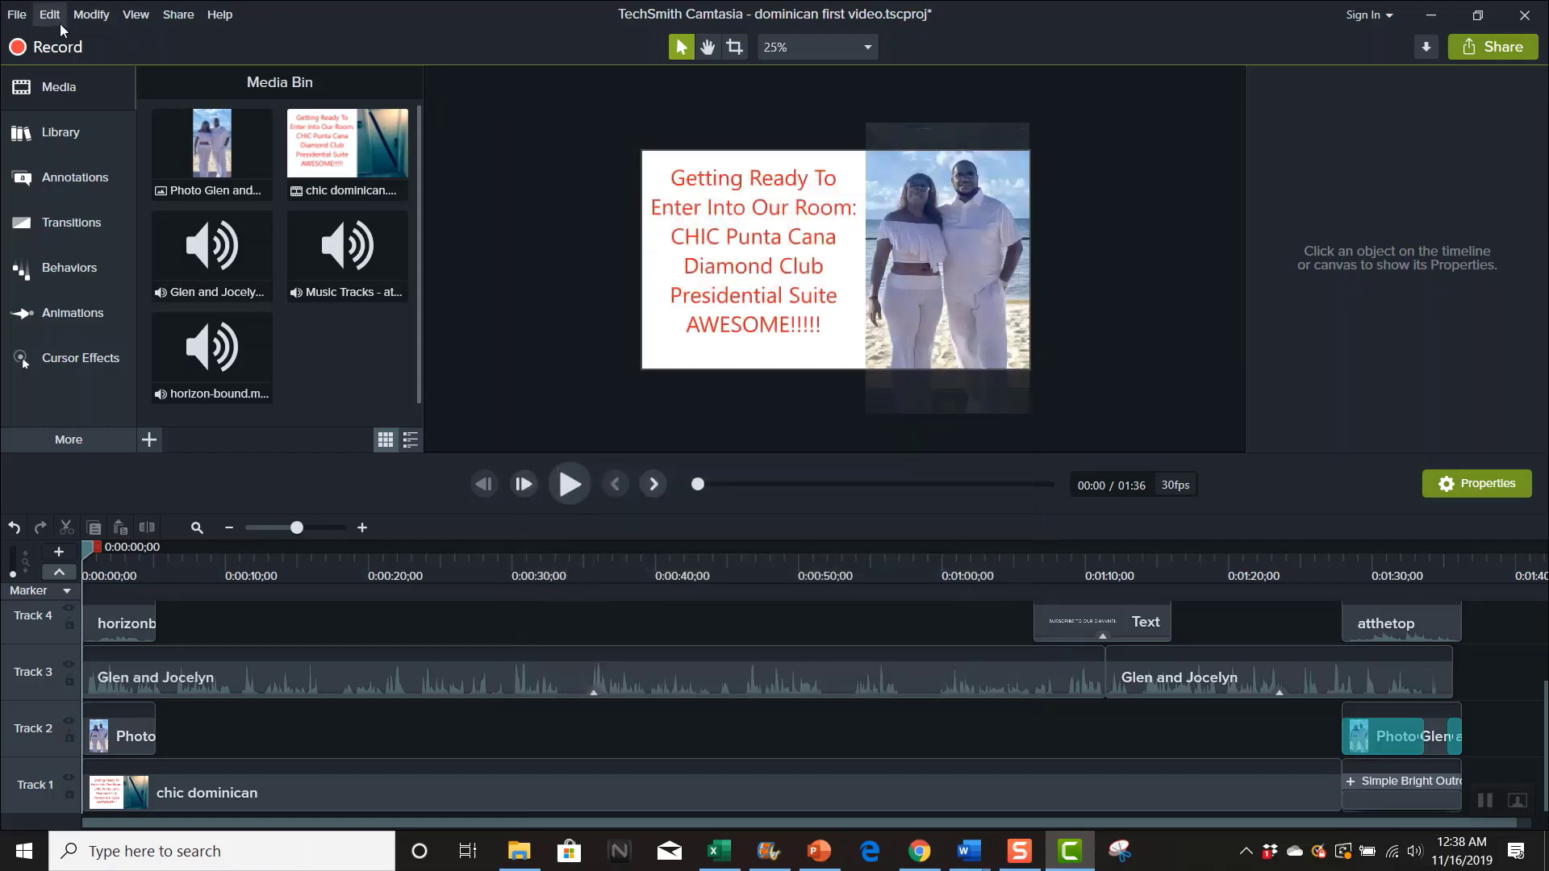
click(52, 17)
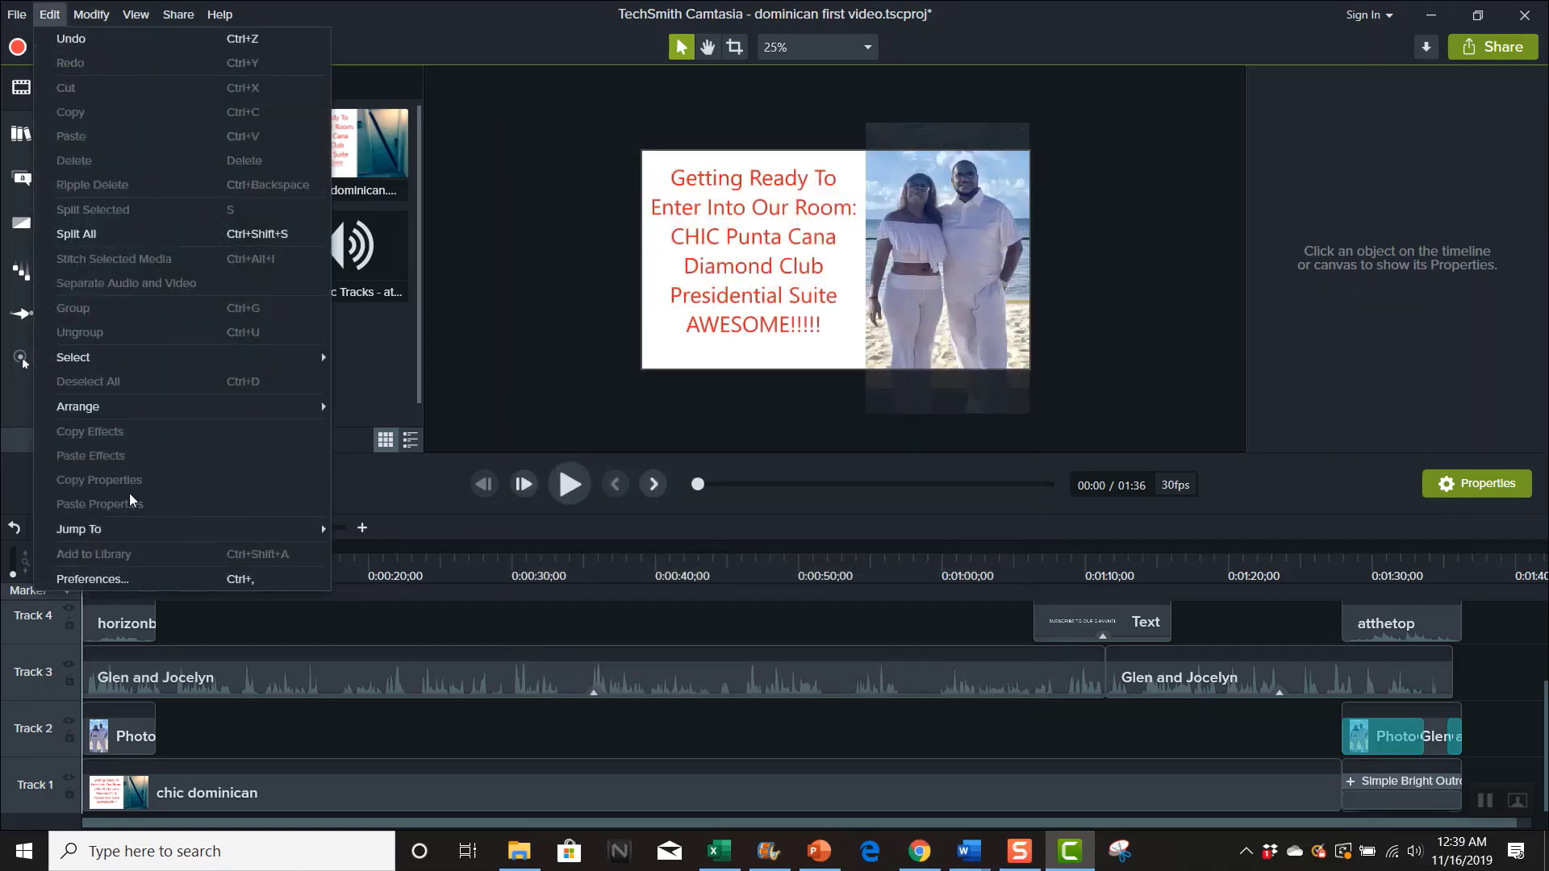
click(85, 578)
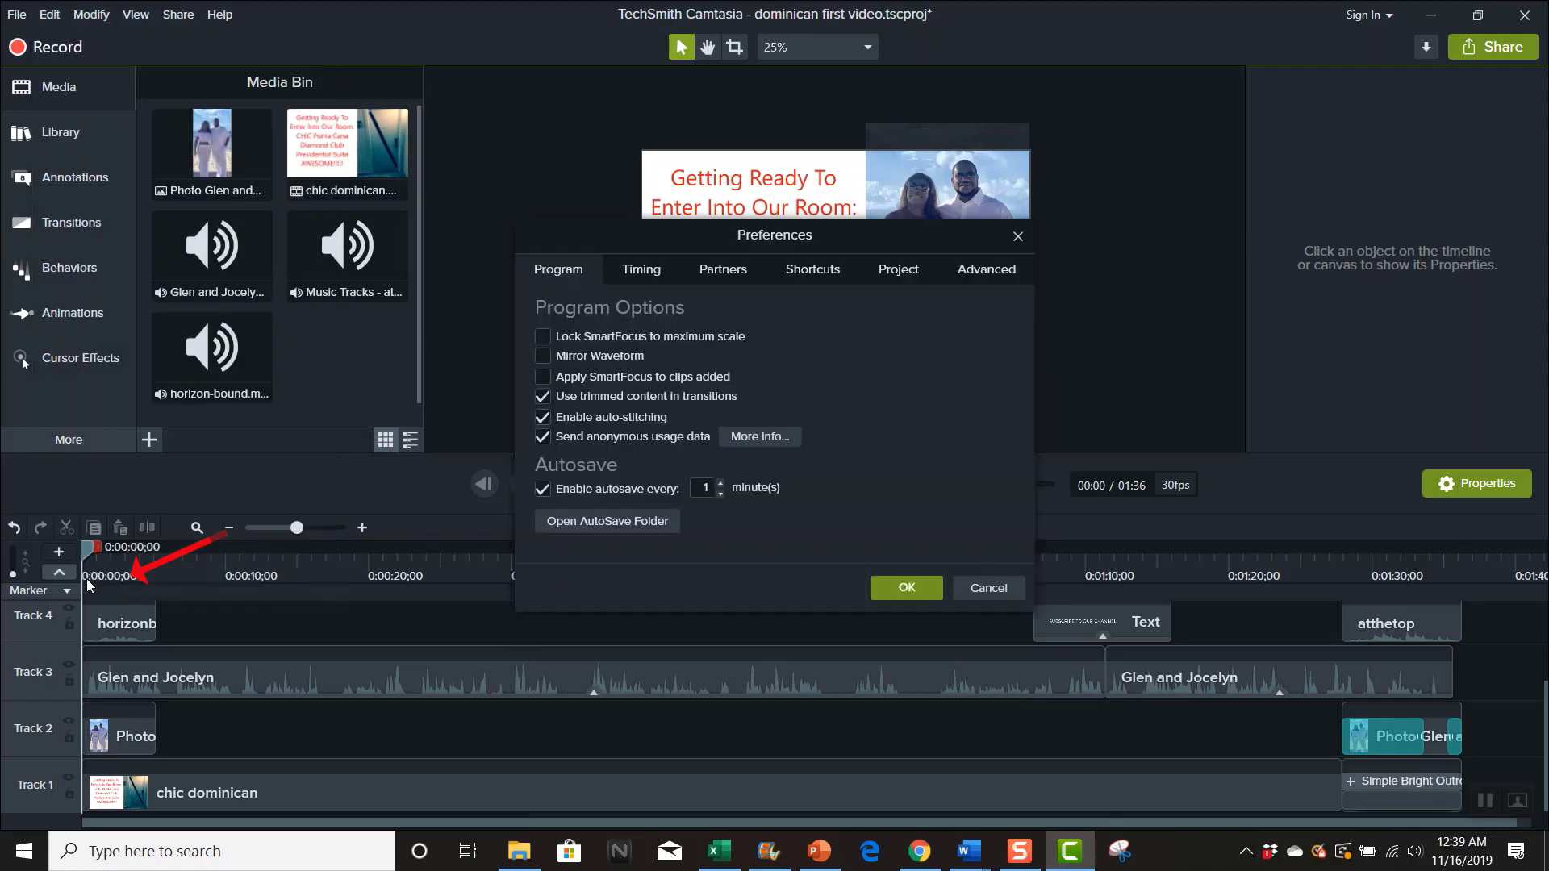
click(641, 269)
double_click(684, 435)
text(30)
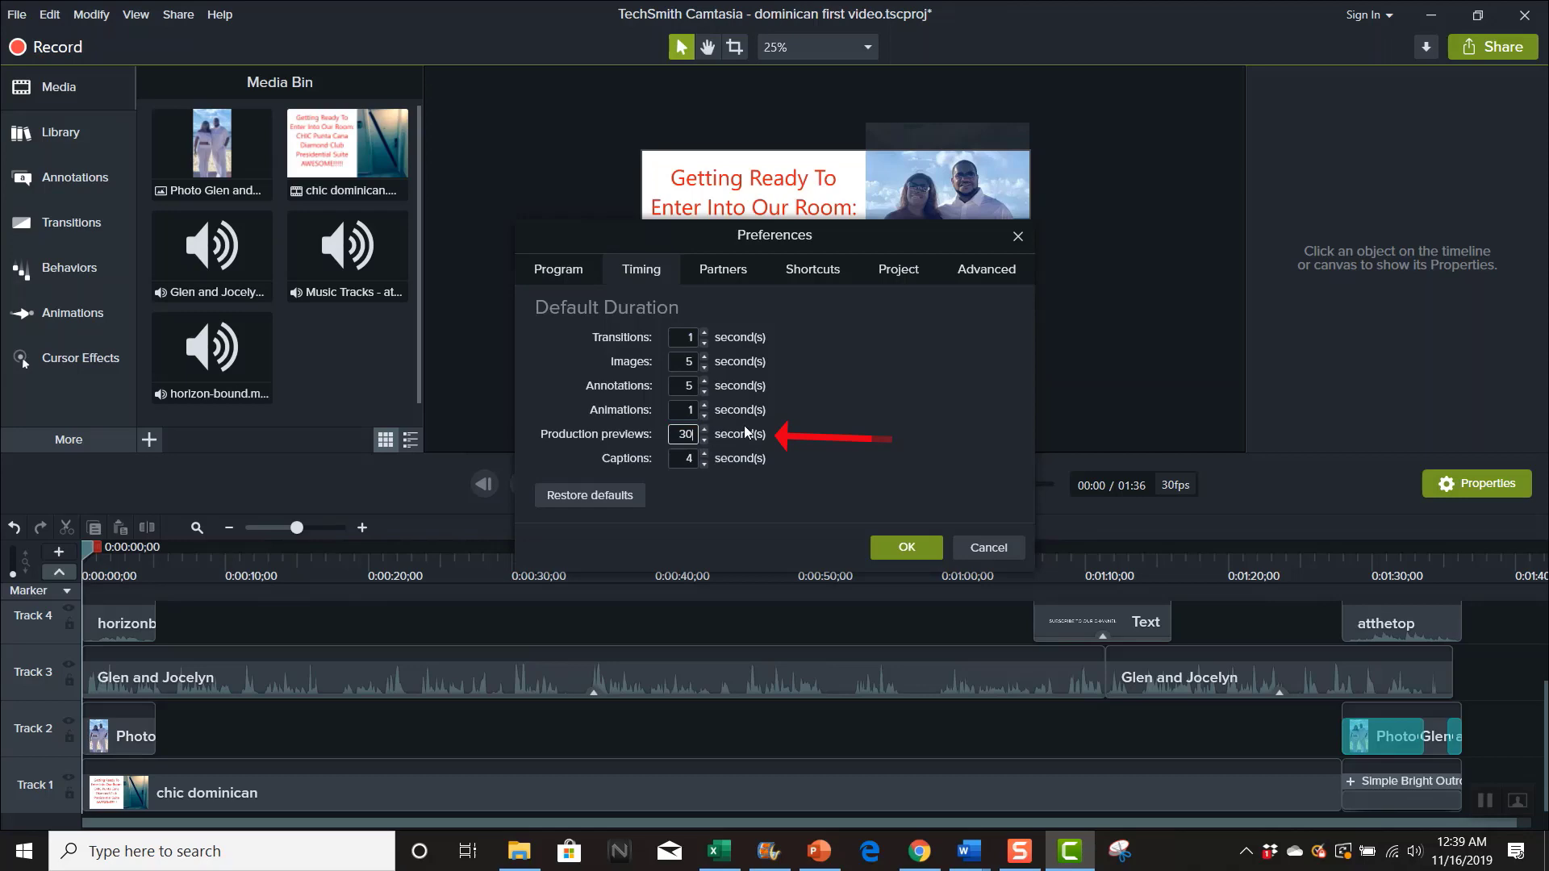
click(915, 548)
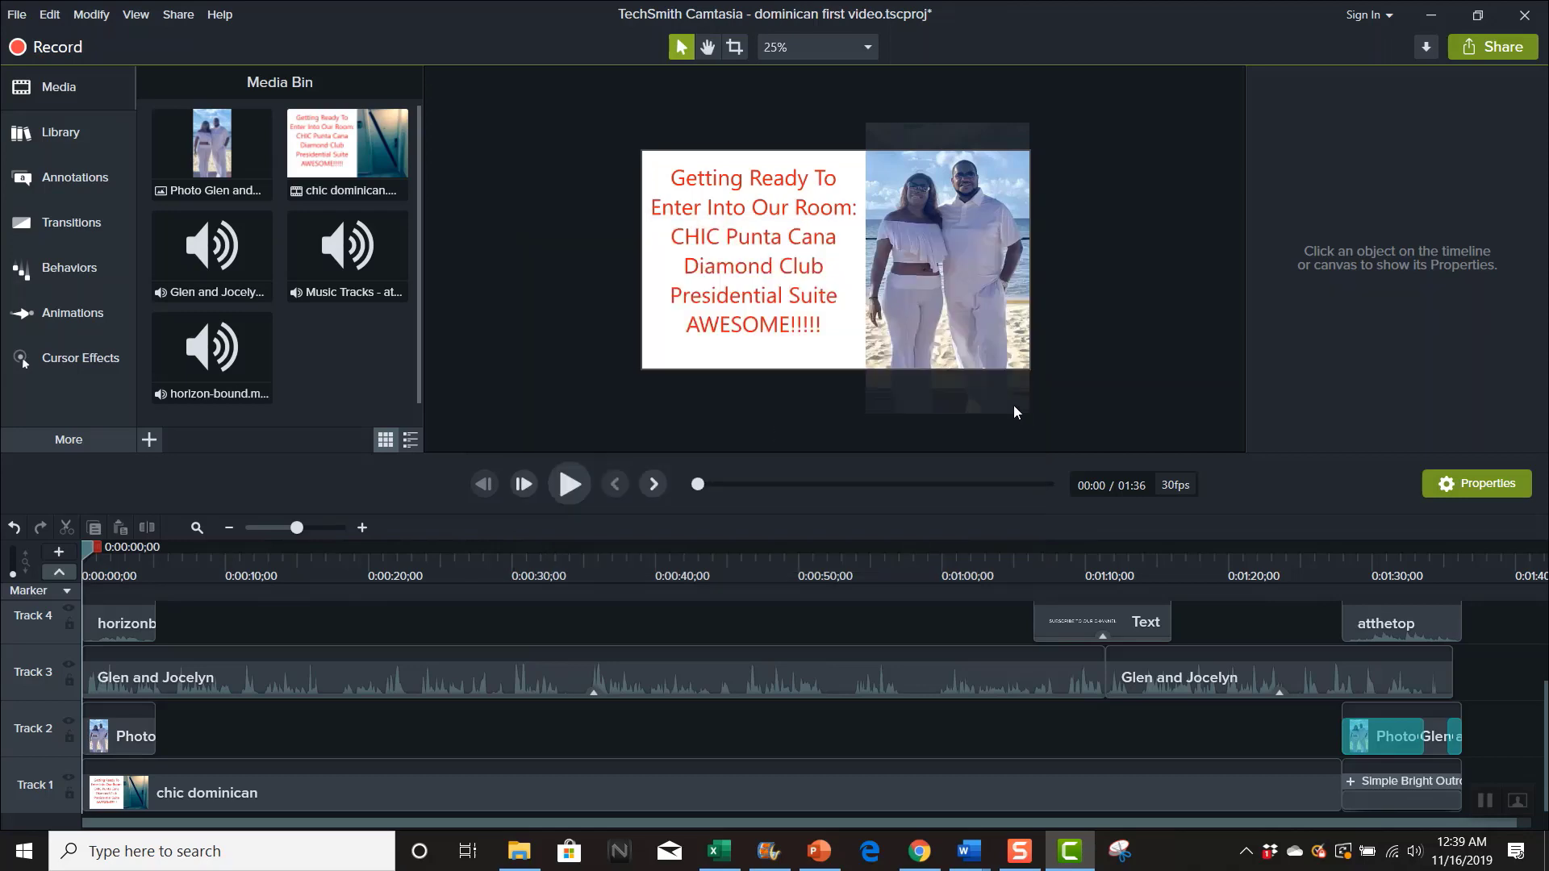